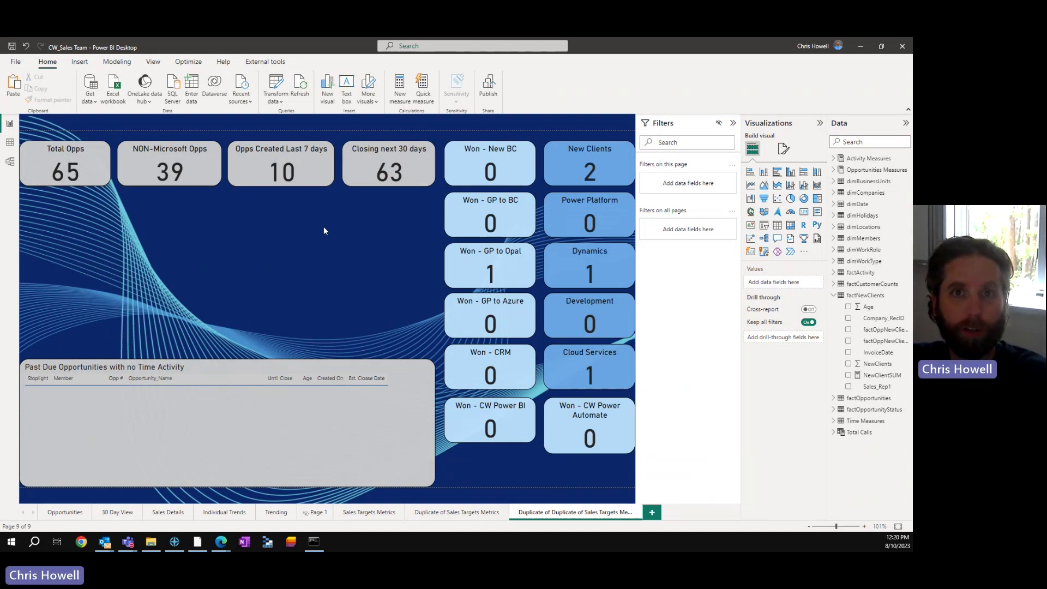
Step: Add a new-style card visual and check which measure the Total Opps card uses
{"action": "left_click", "coordinate": [86, 159]}
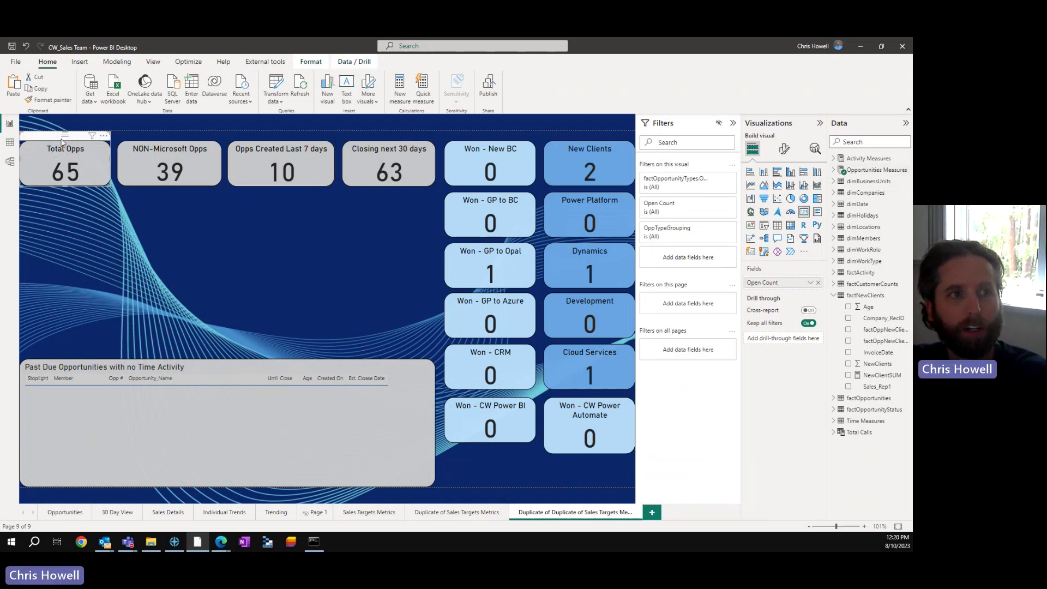
{"action": "left_click", "coordinate": [283, 238]}
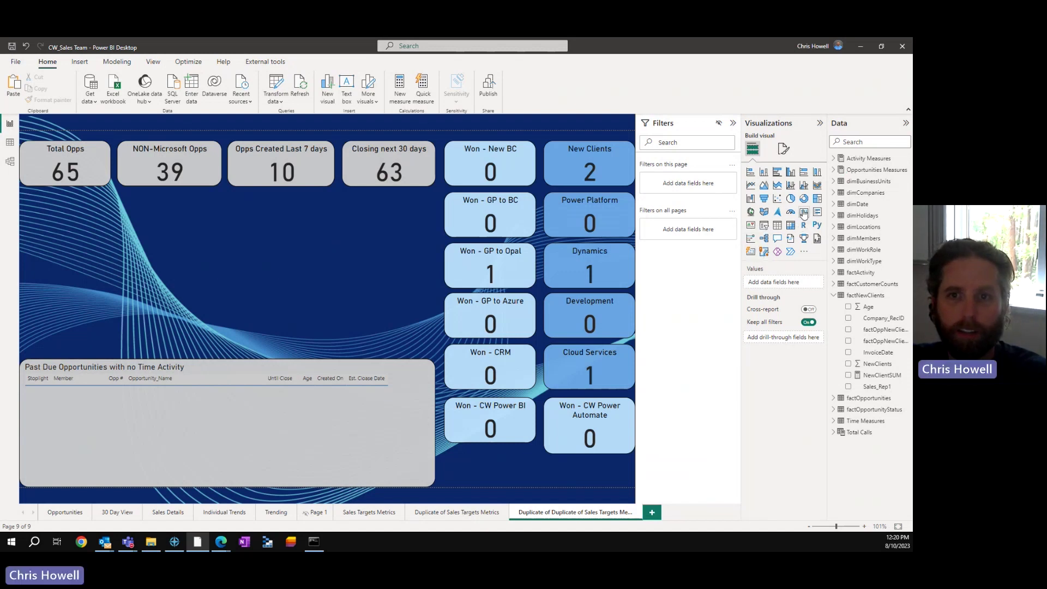
{"action": "left_click", "coordinate": [751, 254]}
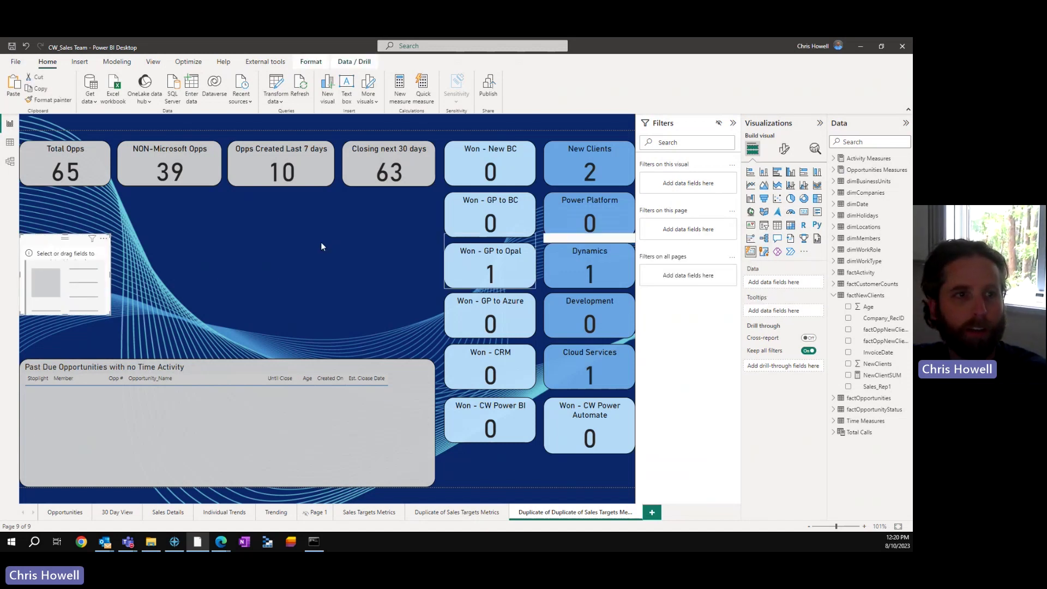
{"action": "left_click", "coordinate": [833, 171]}
{"action": "scroll", "coordinate": [878, 306], "scroll_direction": "down", "scroll_amount": 5}
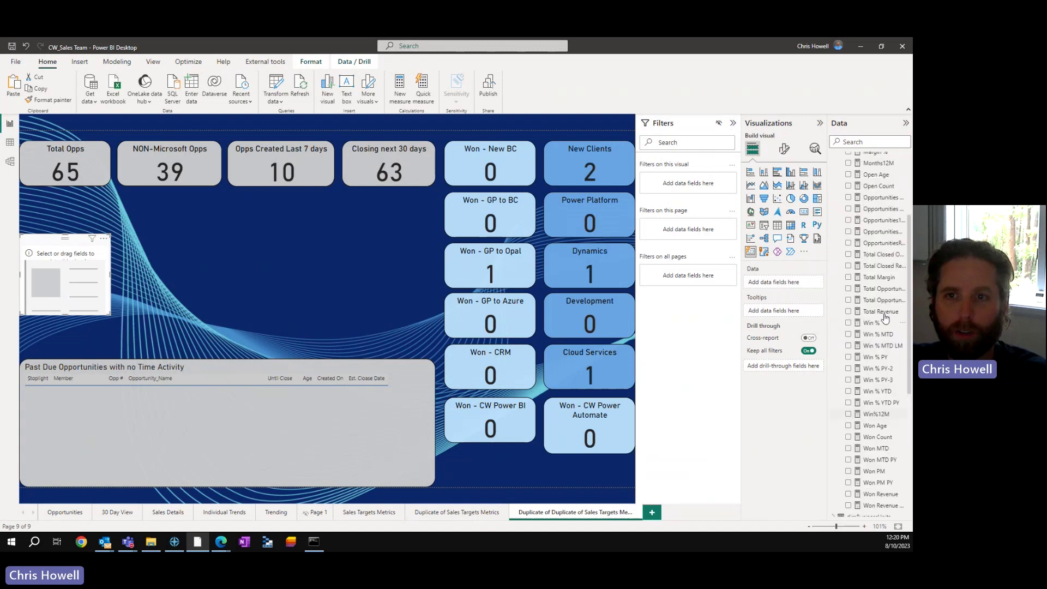
{"action": "scroll", "coordinate": [885, 318], "scroll_direction": "up", "scroll_amount": 1}
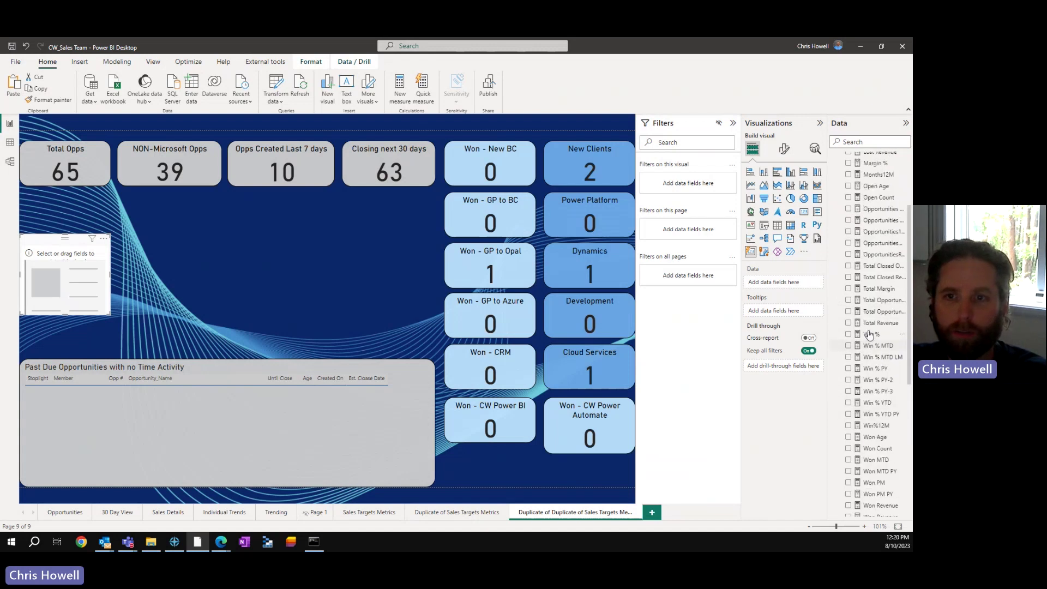
{"action": "left_click", "coordinate": [41, 148]}
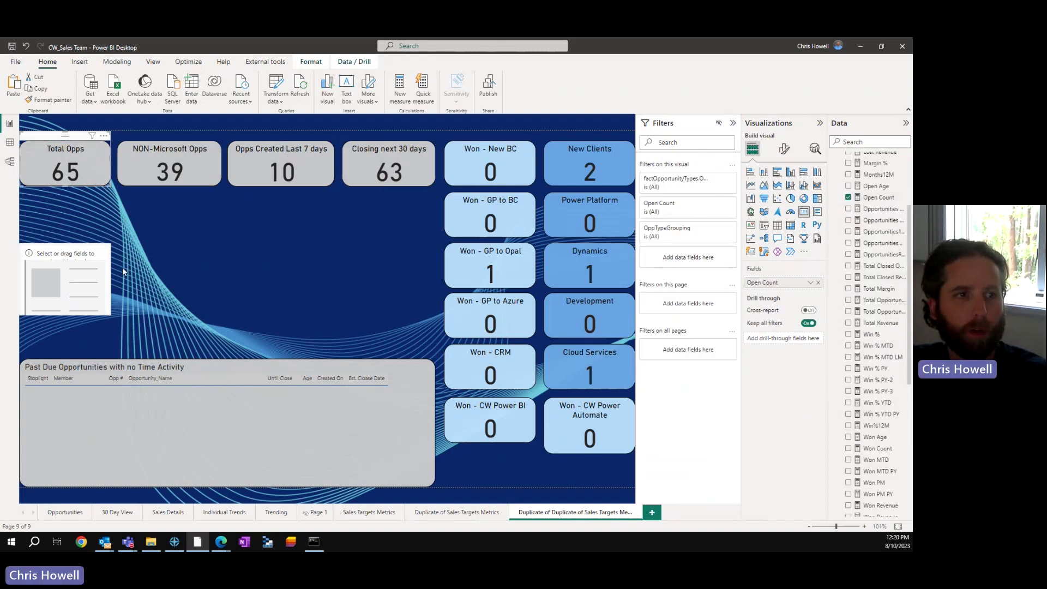
Step: Show Open Count (65) in the new card and enlarge it
{"action": "left_click", "coordinate": [93, 273]}
{"action": "left_click", "coordinate": [849, 197]}
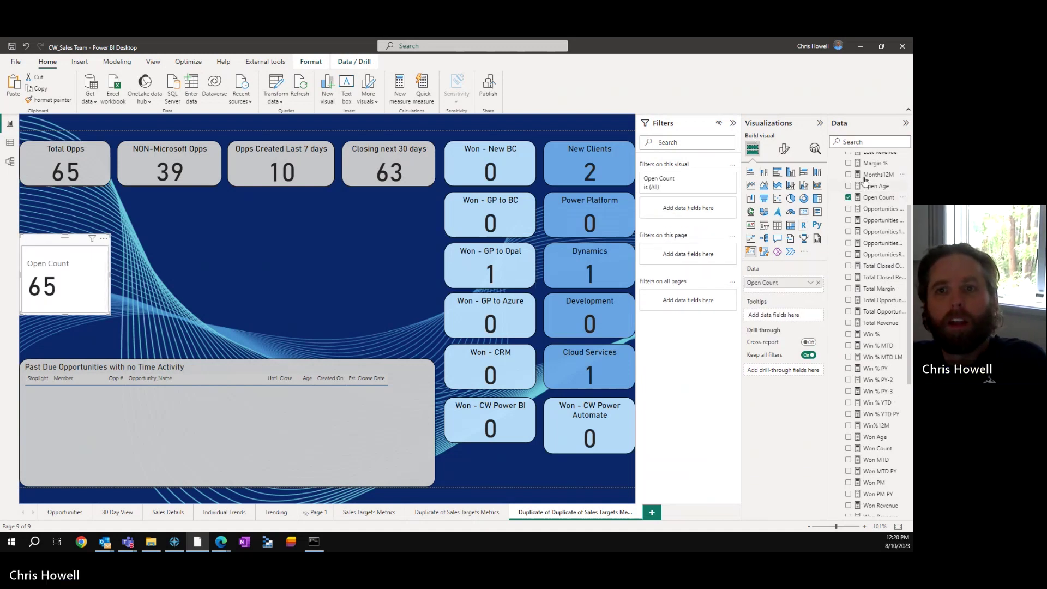
{"action": "scroll", "coordinate": [857, 163], "scroll_direction": "up", "scroll_amount": 5}
{"action": "left_click", "coordinate": [834, 173]}
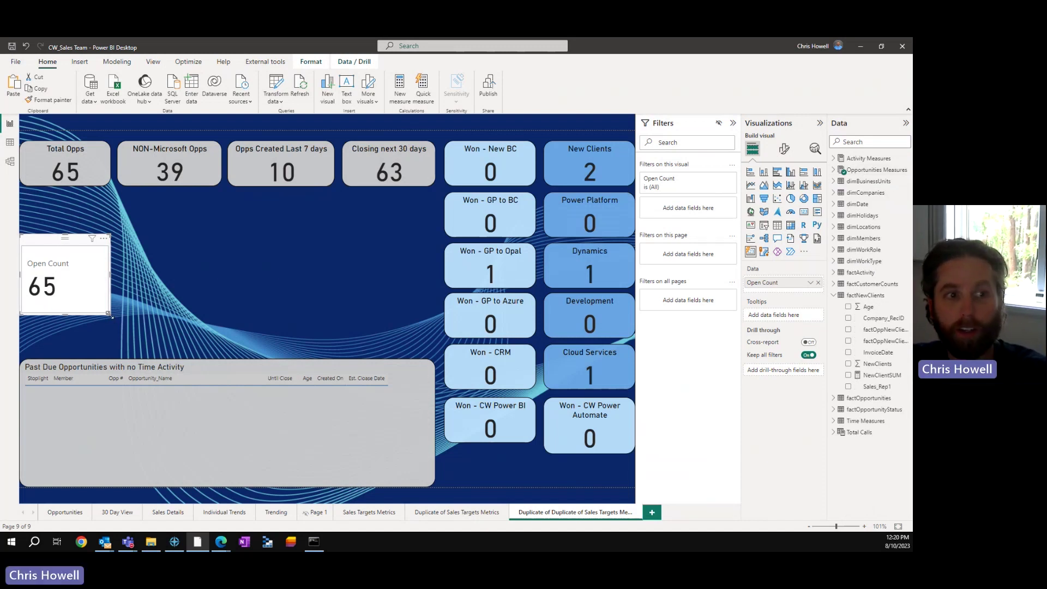
{"action": "mouse_move", "coordinate": [110, 315]}
{"action": "left_mouse_down"}
{"action": "mouse_move", "coordinate": [122, 323]}
{"action": "mouse_move", "coordinate": [109, 312]}
{"action": "left_mouse_up"}
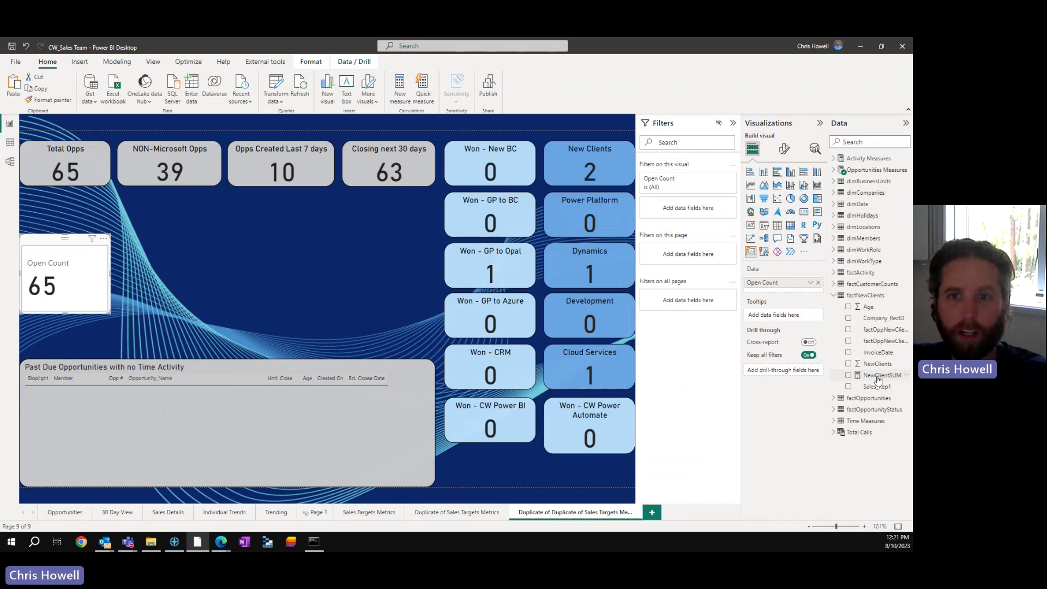
Step: Add NewClientSUM to the card as a second tile and widen the visual
{"action": "left_click_drag", "start_coordinate": [869, 376], "coordinate": [782, 293]}
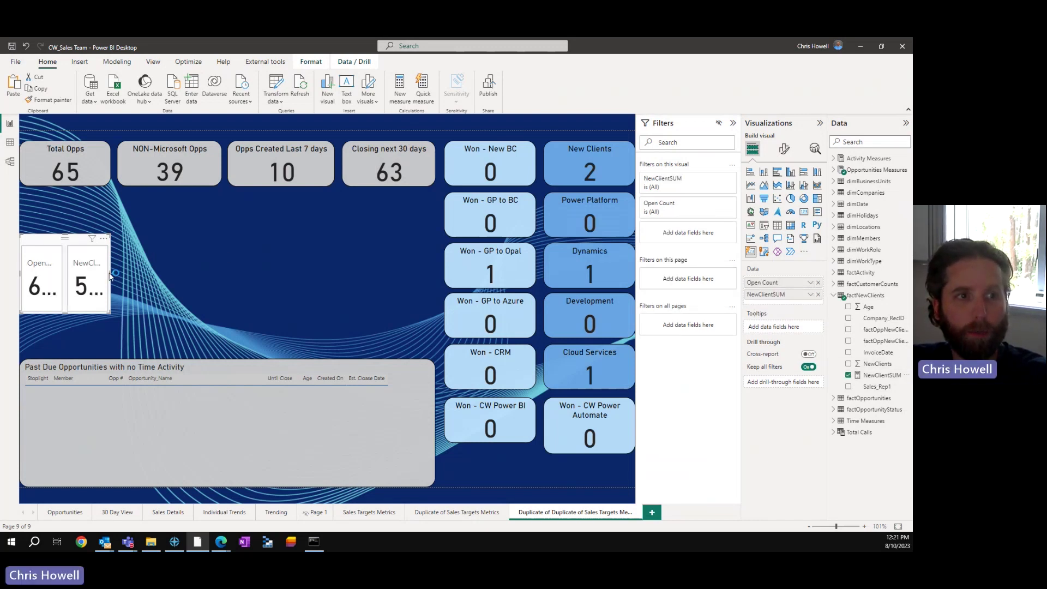
{"action": "left_click_drag", "start_coordinate": [110, 273], "coordinate": [197, 278]}
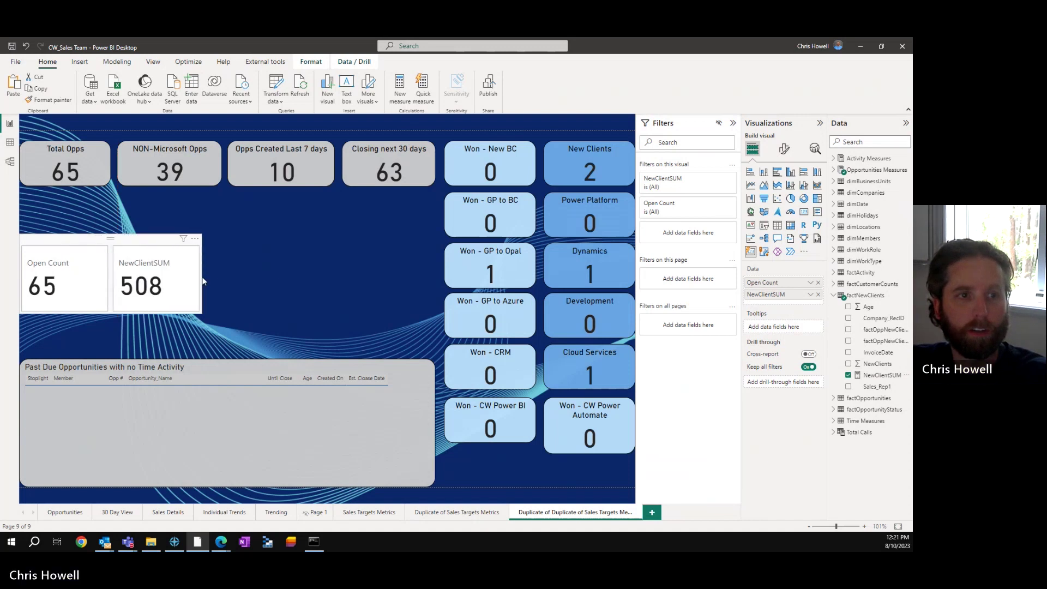
{"action": "right_click", "coordinate": [157, 282]}
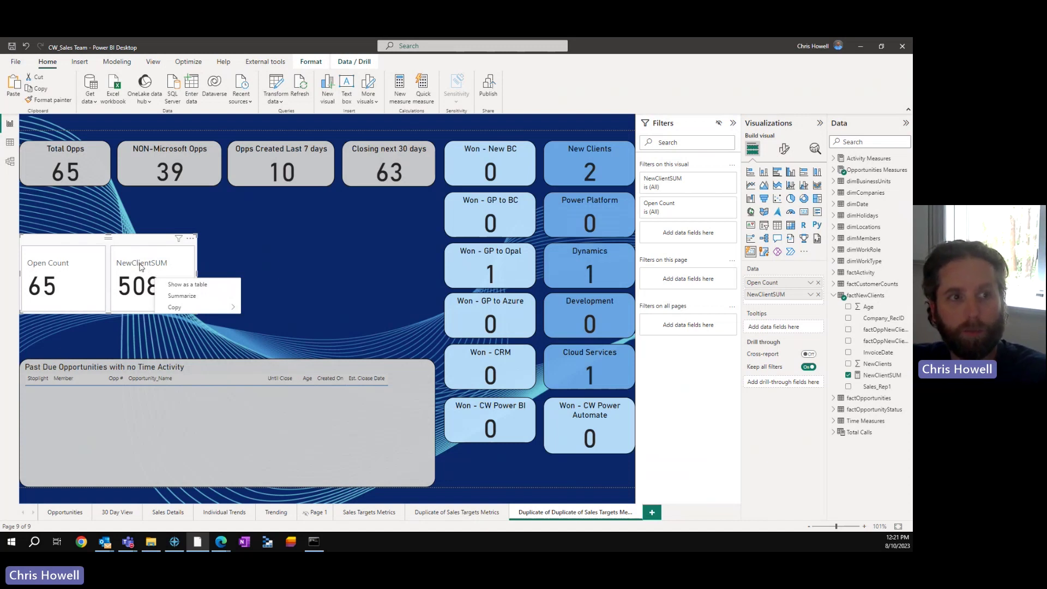
{"action": "left_click", "coordinate": [140, 267]}
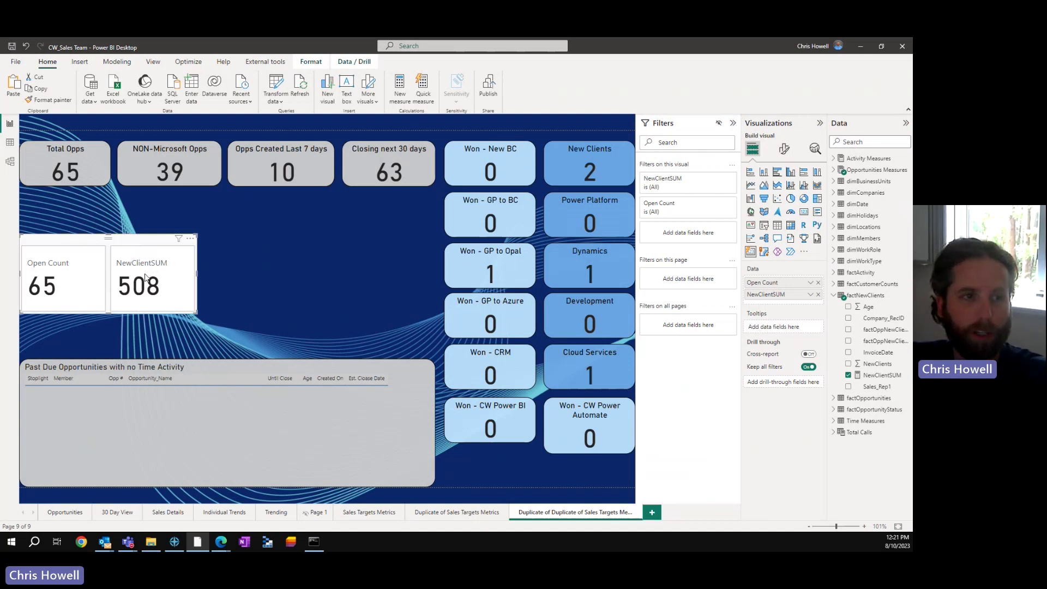
Step: Rename the NewClientSUM tile to 'New Clients'
{"action": "right_click", "coordinate": [145, 275]}
{"action": "right_click", "coordinate": [68, 262]}
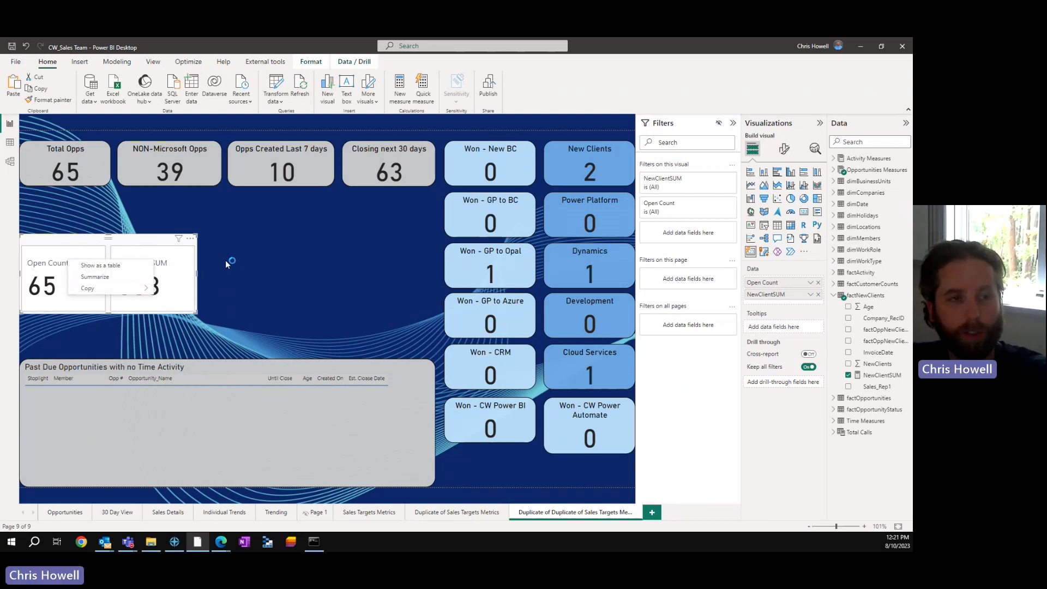
{"action": "left_click", "coordinate": [63, 267]}
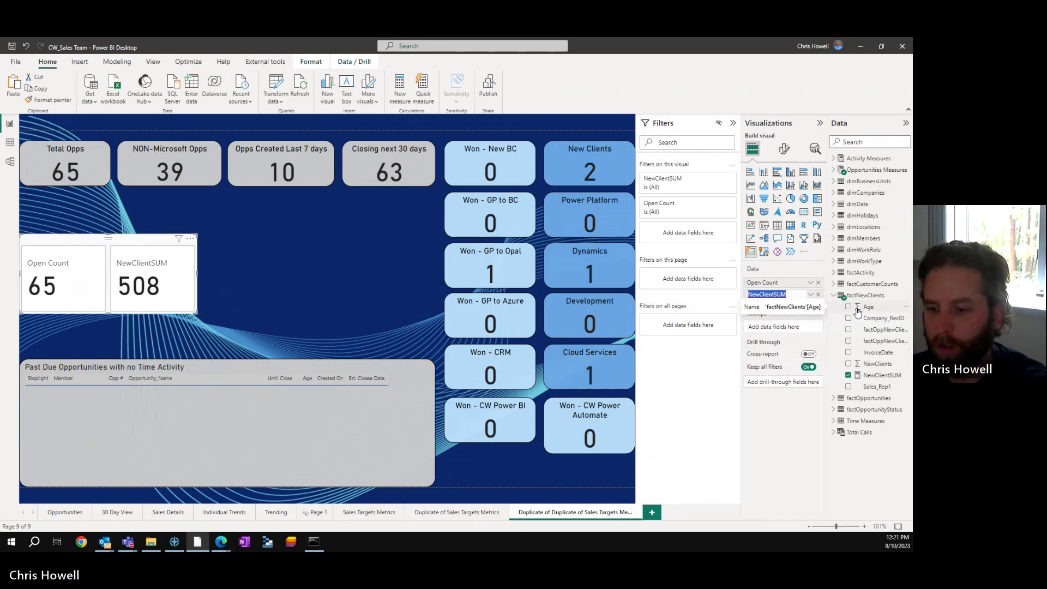
{"action": "type", "text": "New Clients"}
{"action": "key", "text": "Return"}
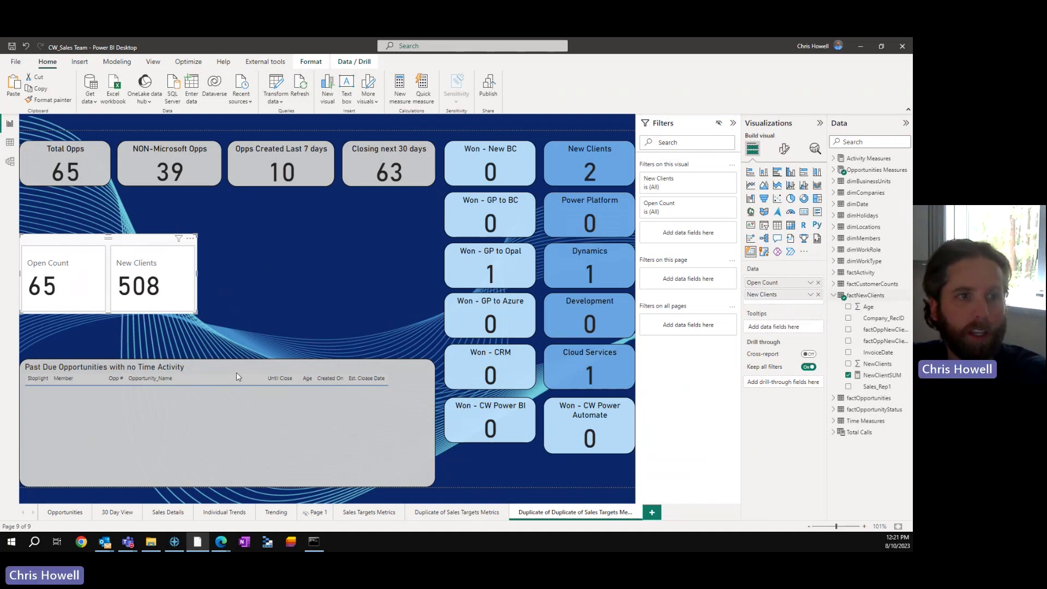
Step: Fill the card tiles with light grey
{"action": "left_click", "coordinate": [783, 150]}
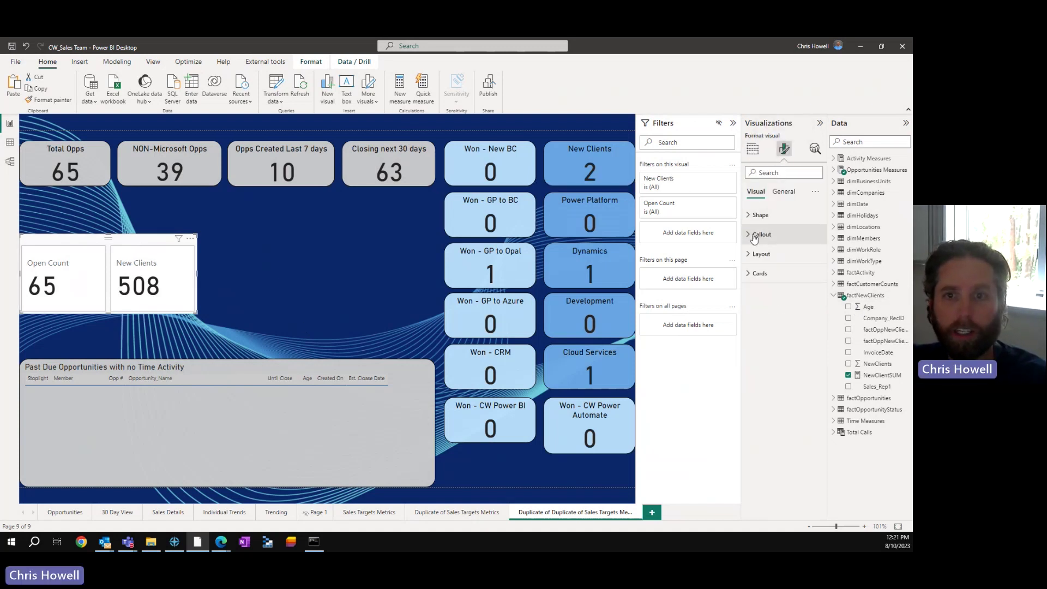
{"action": "left_click", "coordinate": [748, 274]}
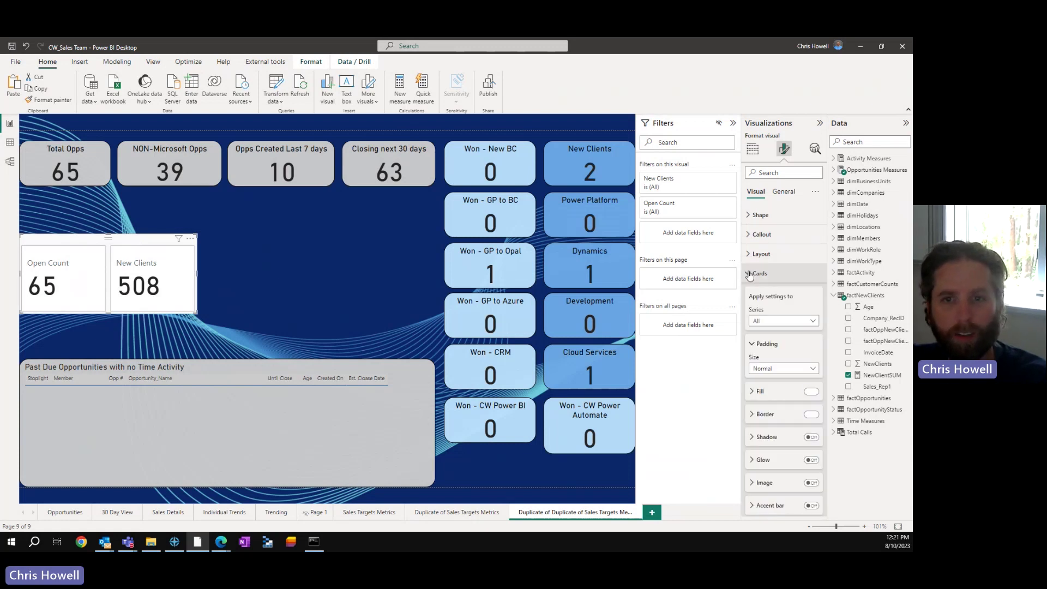
{"action": "left_click", "coordinate": [754, 392]}
{"action": "left_click", "coordinate": [770, 419]}
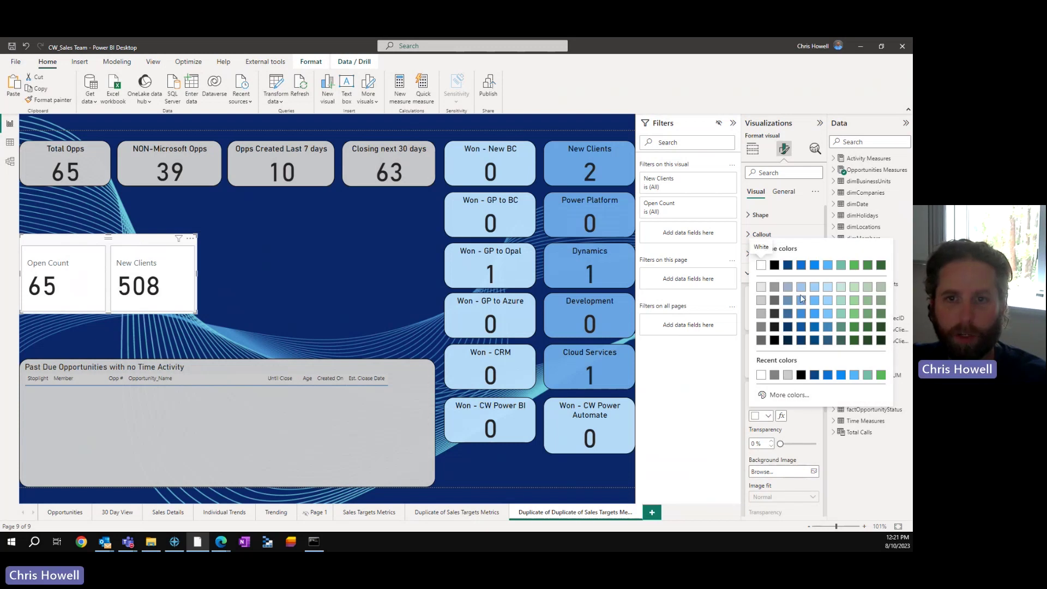
{"action": "left_click", "coordinate": [758, 266]}
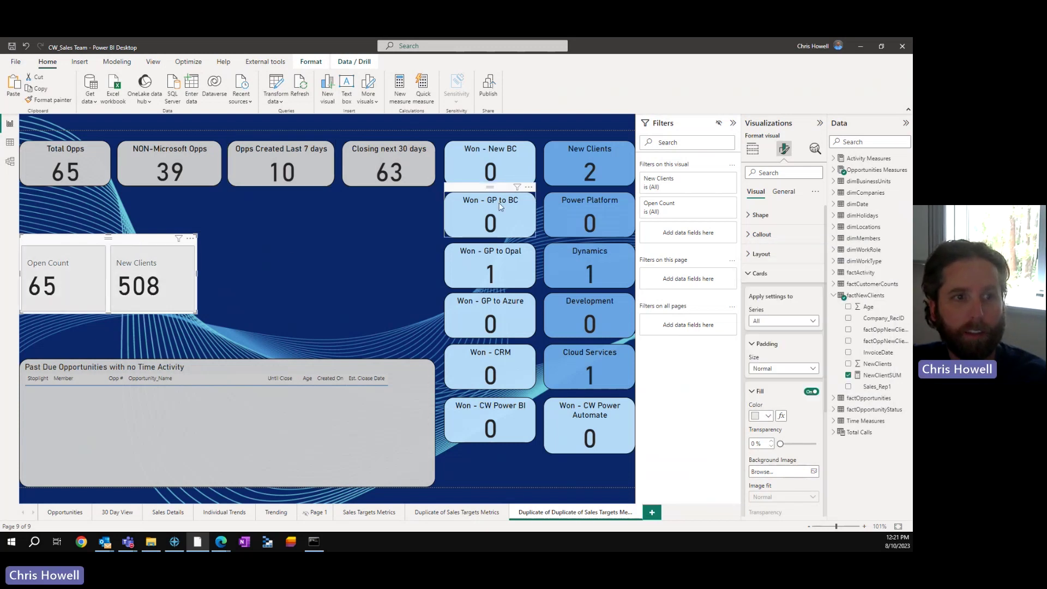
{"action": "left_click", "coordinate": [749, 275]}
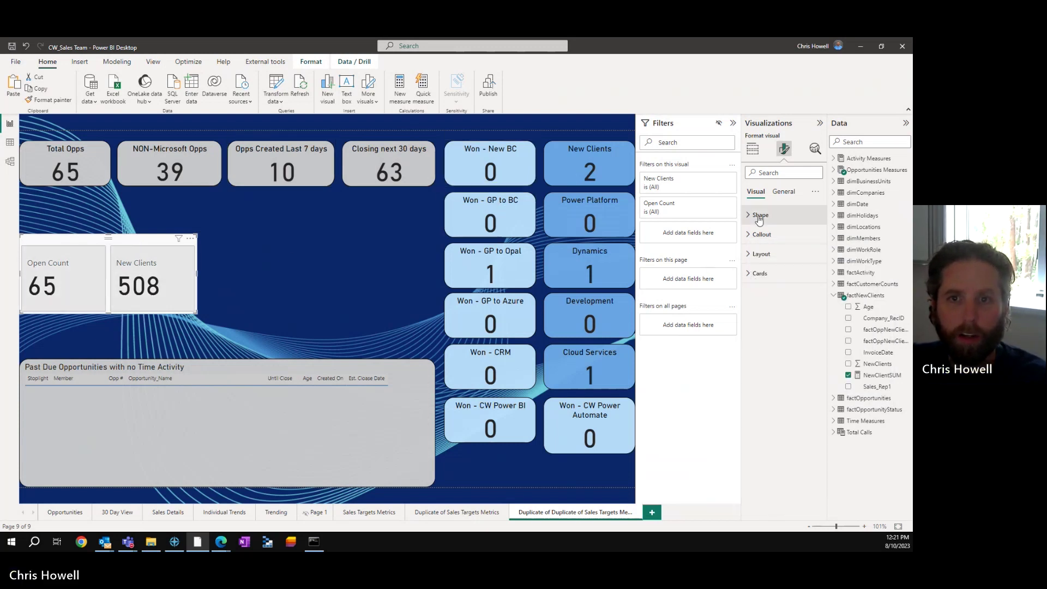
Step: Set the card visual's background colour to grey
{"action": "left_click", "coordinate": [783, 191]}
{"action": "left_click", "coordinate": [748, 254]}
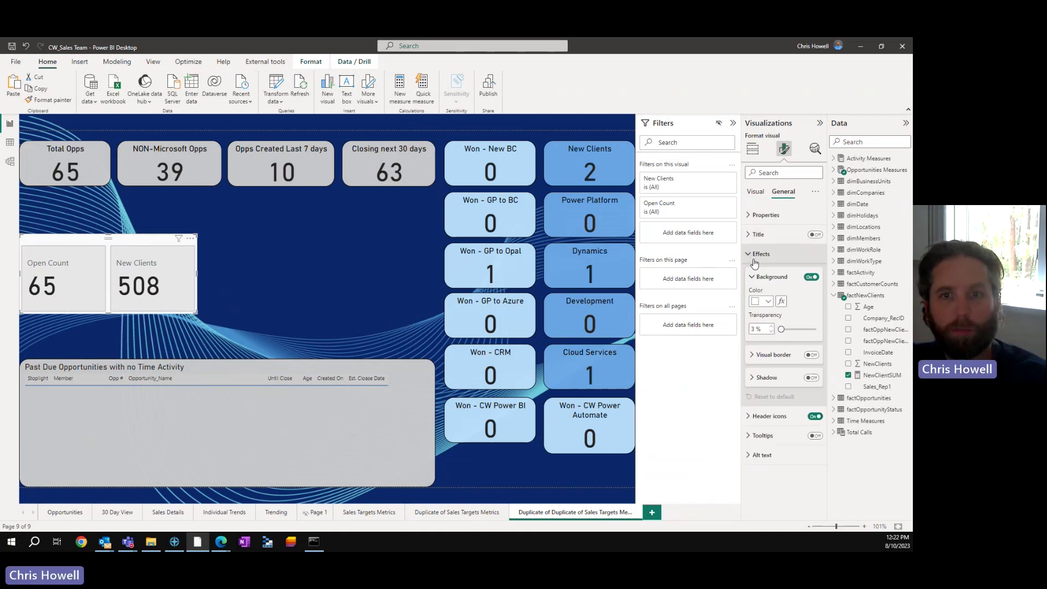
{"action": "left_click", "coordinate": [766, 301]}
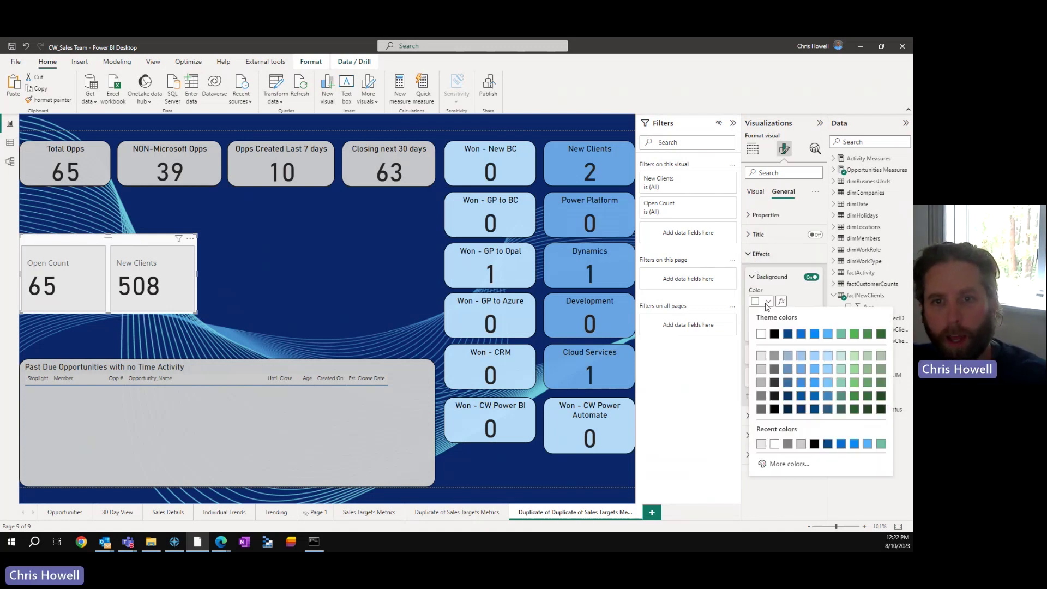
{"action": "left_click", "coordinate": [761, 382]}
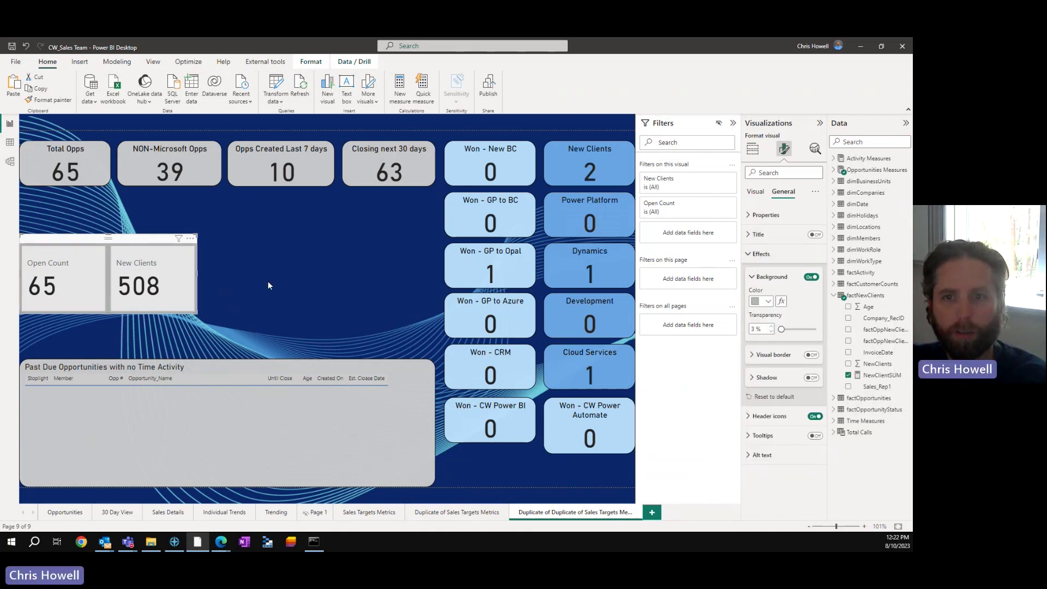
{"action": "left_click", "coordinate": [756, 235]}
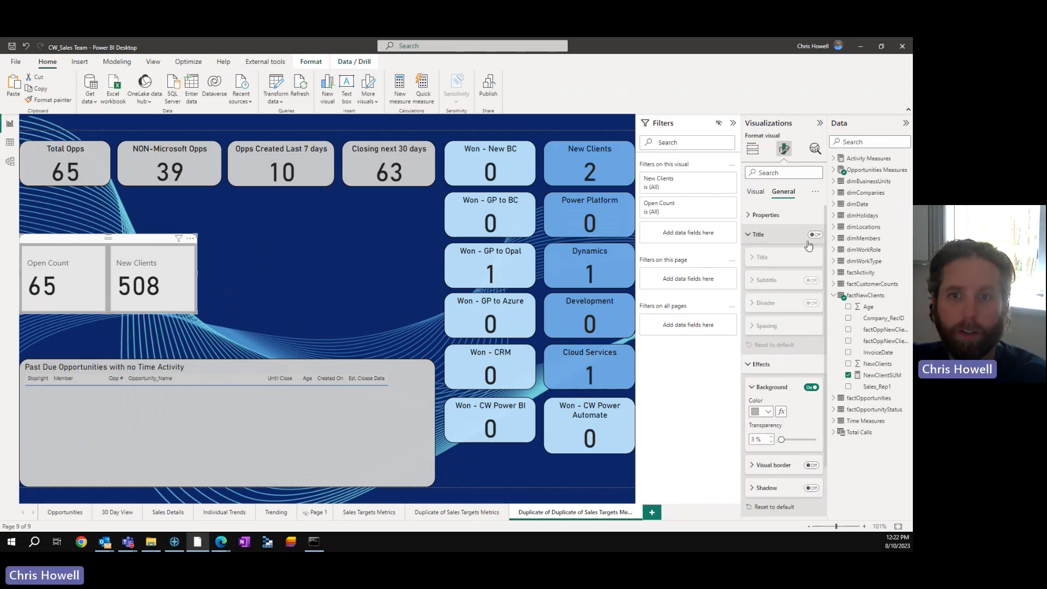
Step: Turn on the card title and add a subtitle reading 'SubTitle'
{"action": "left_click", "coordinate": [814, 235]}
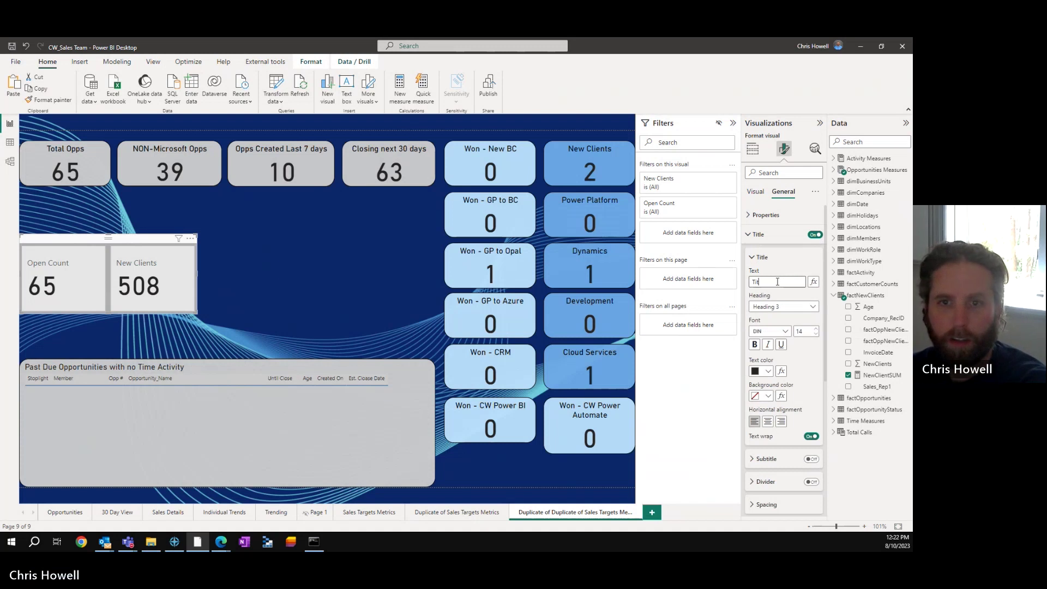
{"action": "key", "text": "BackSpace"}
{"action": "key", "text": "BackSpace"}
{"action": "type", "text": "le"}
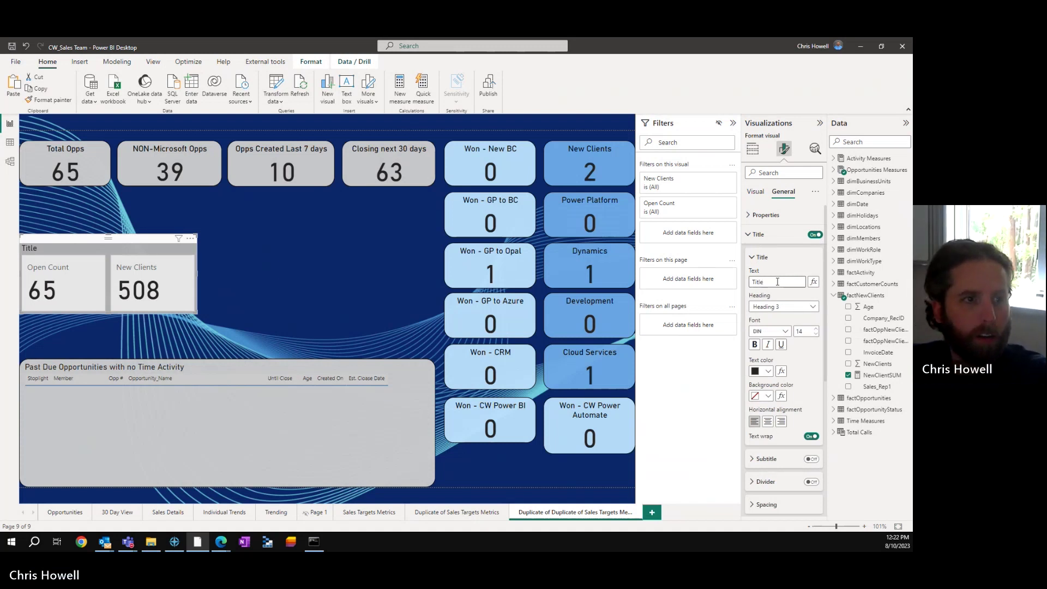
{"action": "scroll", "coordinate": [785, 327], "scroll_direction": "down", "scroll_amount": 5}
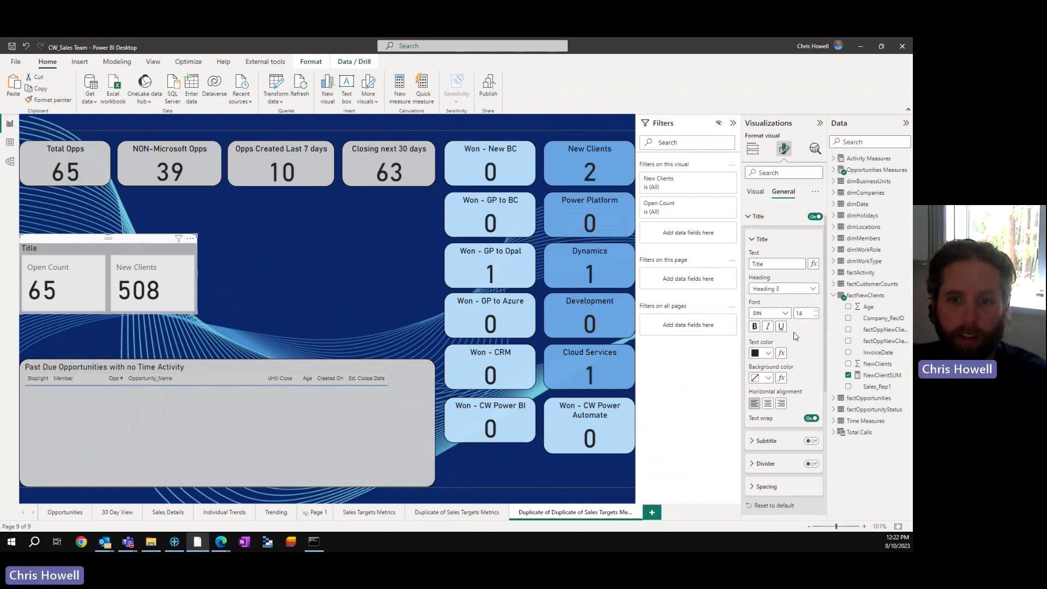
{"action": "left_click", "coordinate": [812, 320]}
{"action": "left_click", "coordinate": [812, 321]}
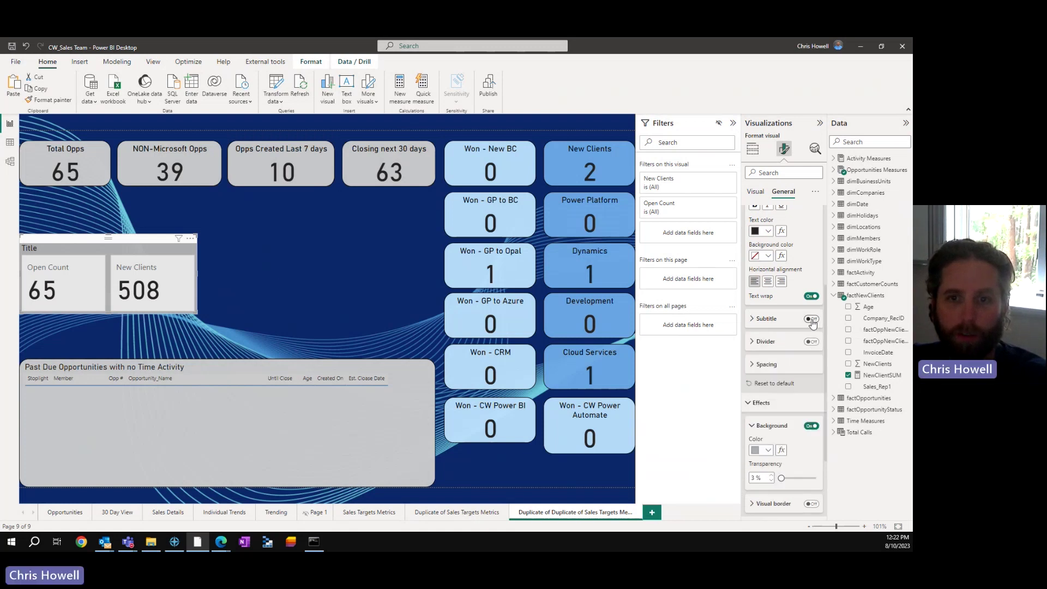
{"action": "left_click", "coordinate": [757, 321]}
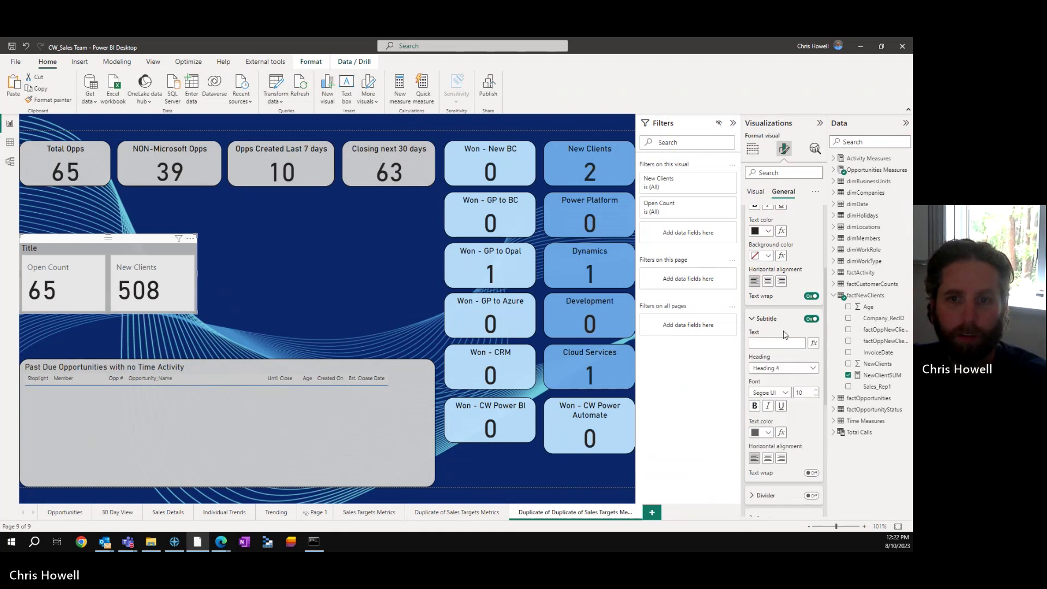
{"action": "scroll", "coordinate": [795, 344], "scroll_direction": "down", "scroll_amount": 1}
{"action": "left_click", "coordinate": [786, 298]}
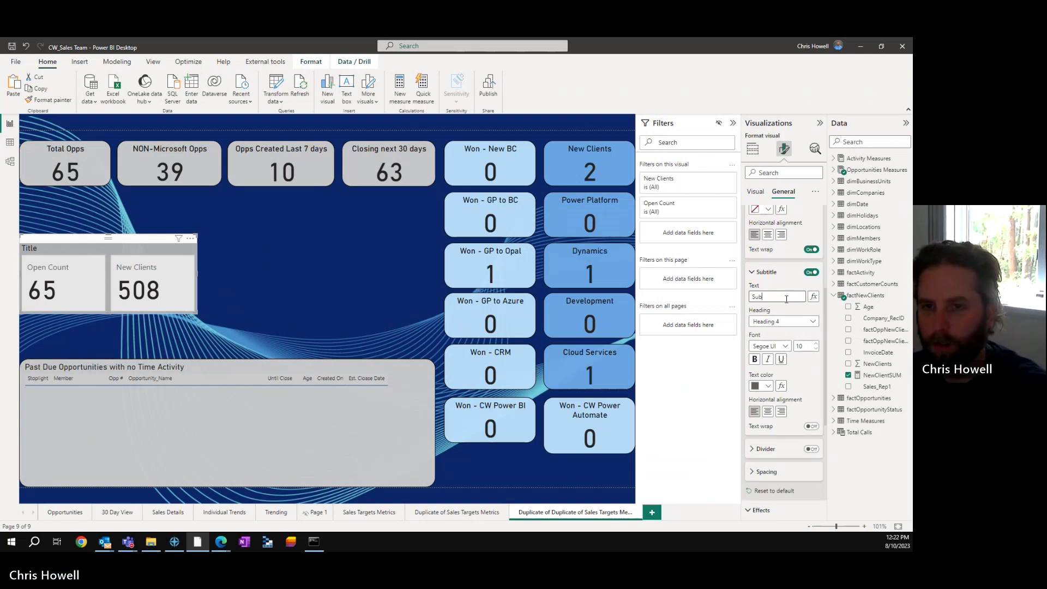
{"action": "type", "text": "SubTitel"}
{"action": "key", "text": "BackSpace"}
{"action": "key", "text": "BackSpace"}
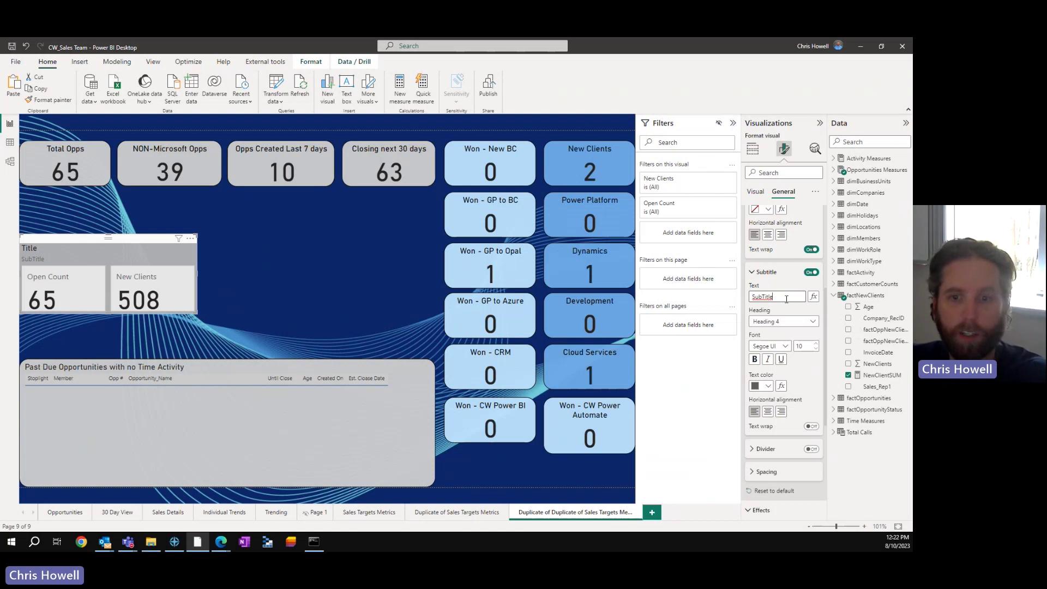
Step: Add a divider under the header with Ignore padding on
{"action": "left_click", "coordinate": [760, 449]}
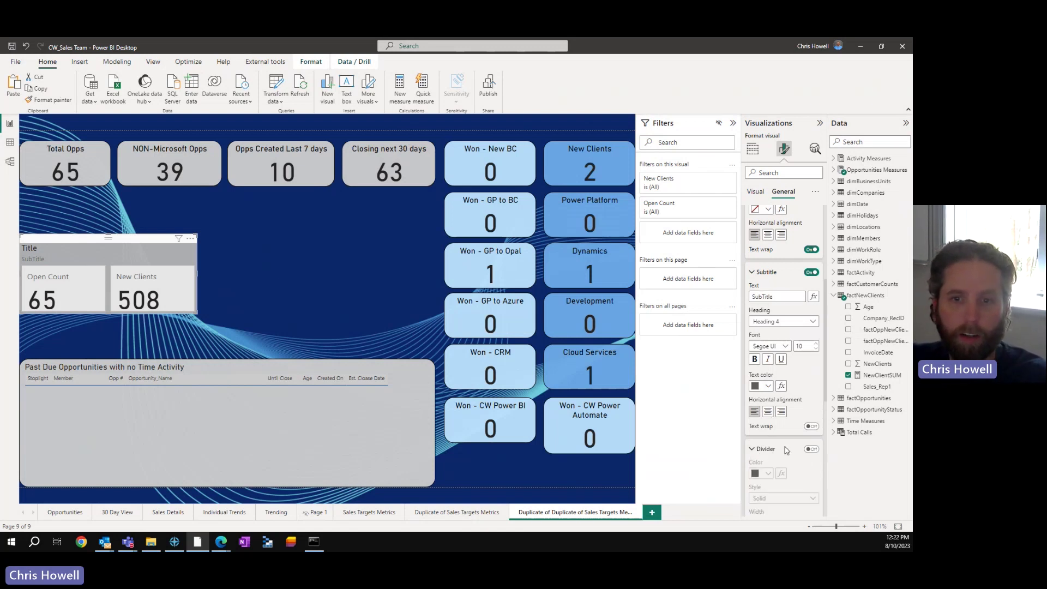
{"action": "scroll", "coordinate": [799, 381], "scroll_direction": "down", "scroll_amount": 3}
{"action": "left_click", "coordinate": [811, 309]}
{"action": "left_click", "coordinate": [811, 396]}
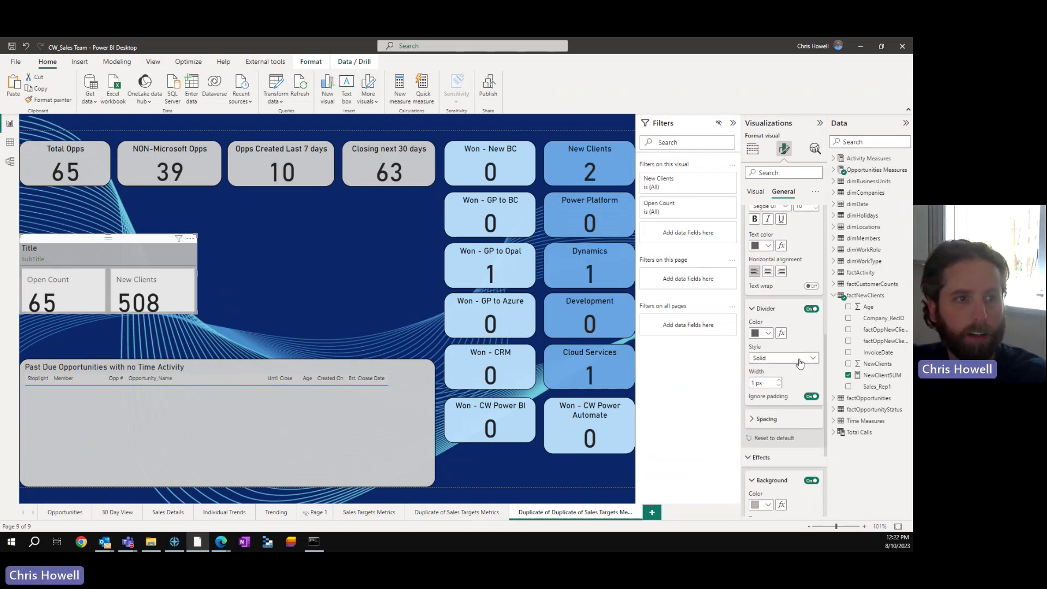
Step: Enlarge the card visual and move it higher on the page
{"action": "left_click_drag", "start_coordinate": [195, 313], "coordinate": [293, 358]}
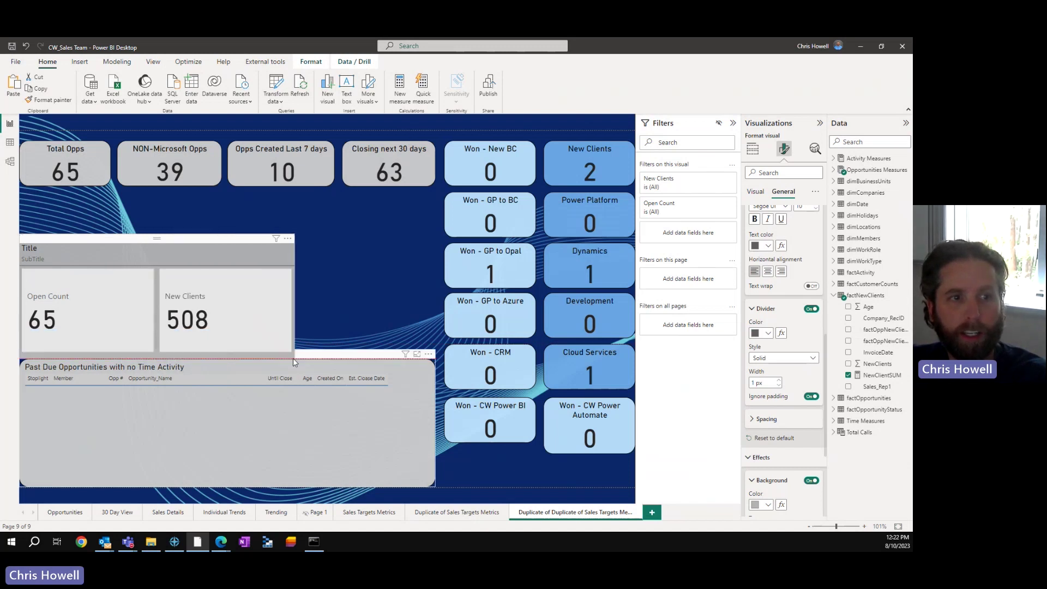
{"action": "left_click_drag", "start_coordinate": [96, 236], "coordinate": [88, 194]}
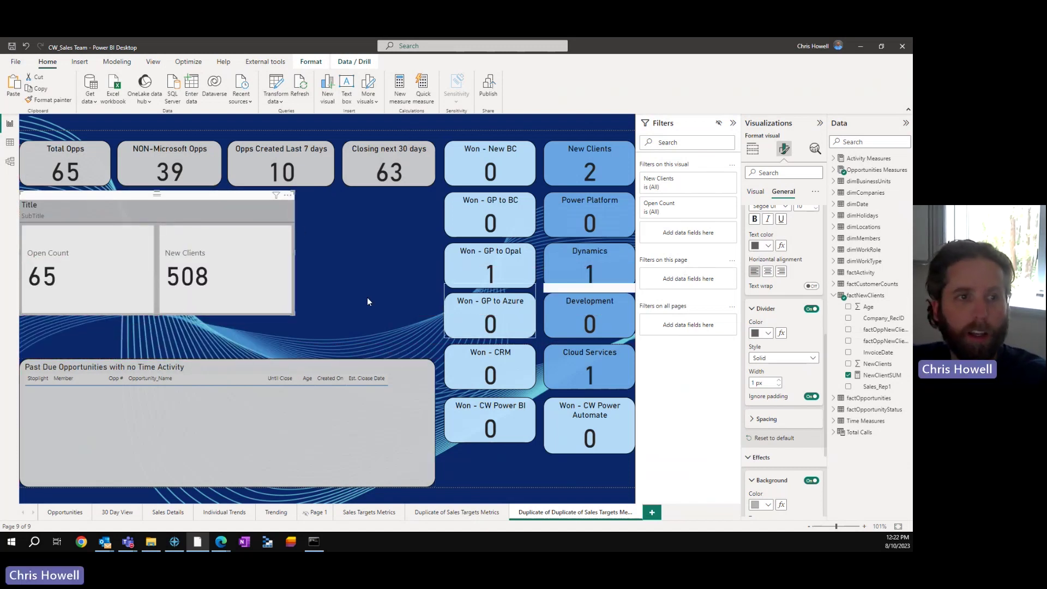
{"action": "scroll", "coordinate": [777, 327], "scroll_direction": "up", "scroll_amount": 4}
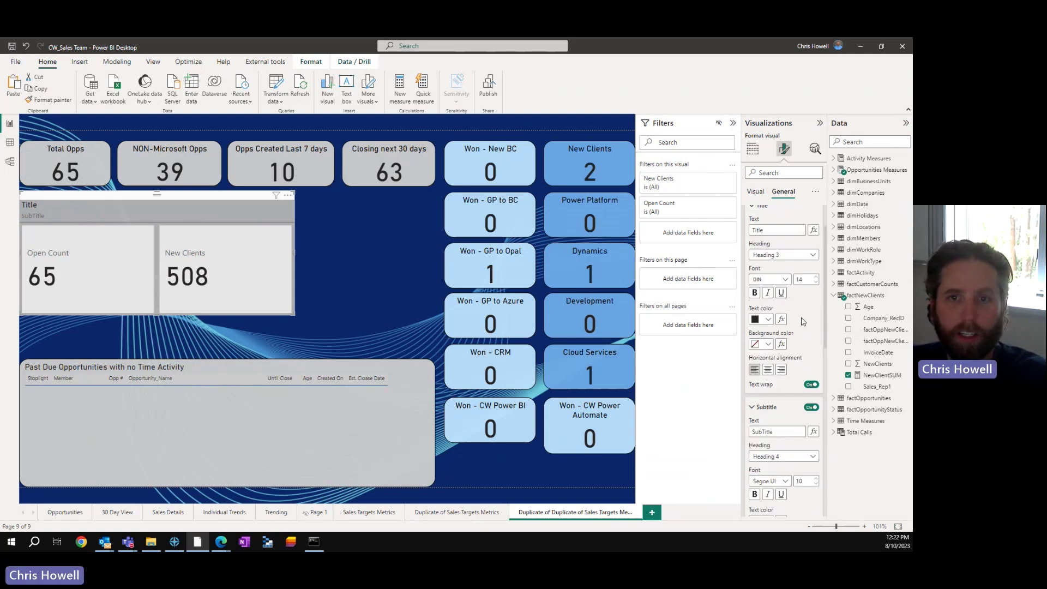
Step: Try Rounded rectangle, then the Snipped tab shape with a 30% bottom snip
{"action": "left_click", "coordinate": [756, 192]}
{"action": "left_click", "coordinate": [759, 214]}
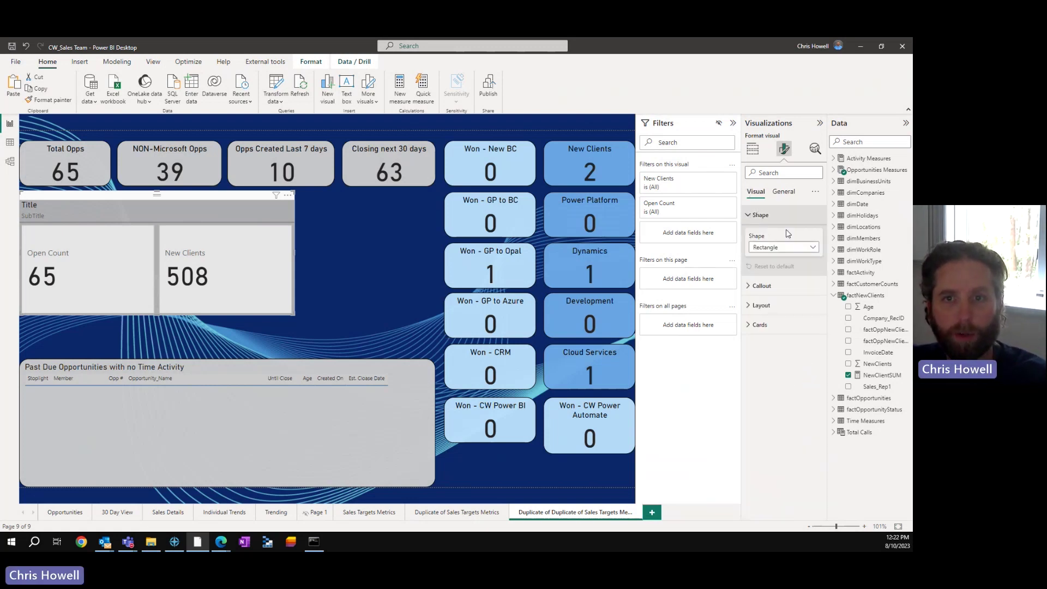
{"action": "left_click", "coordinate": [809, 248]}
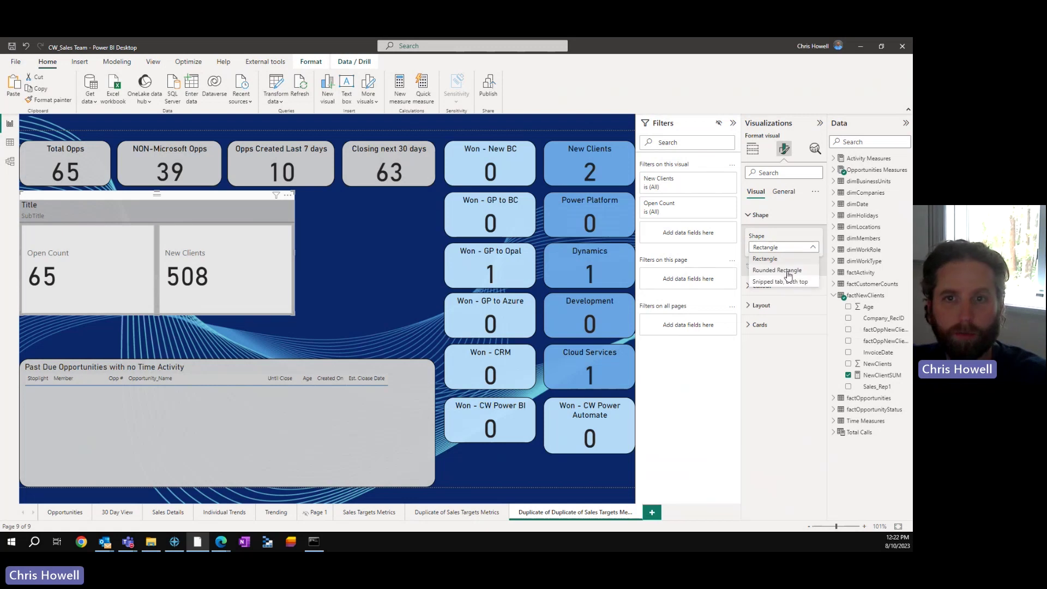
{"action": "left_click", "coordinate": [787, 270]}
{"action": "left_click", "coordinate": [796, 247]}
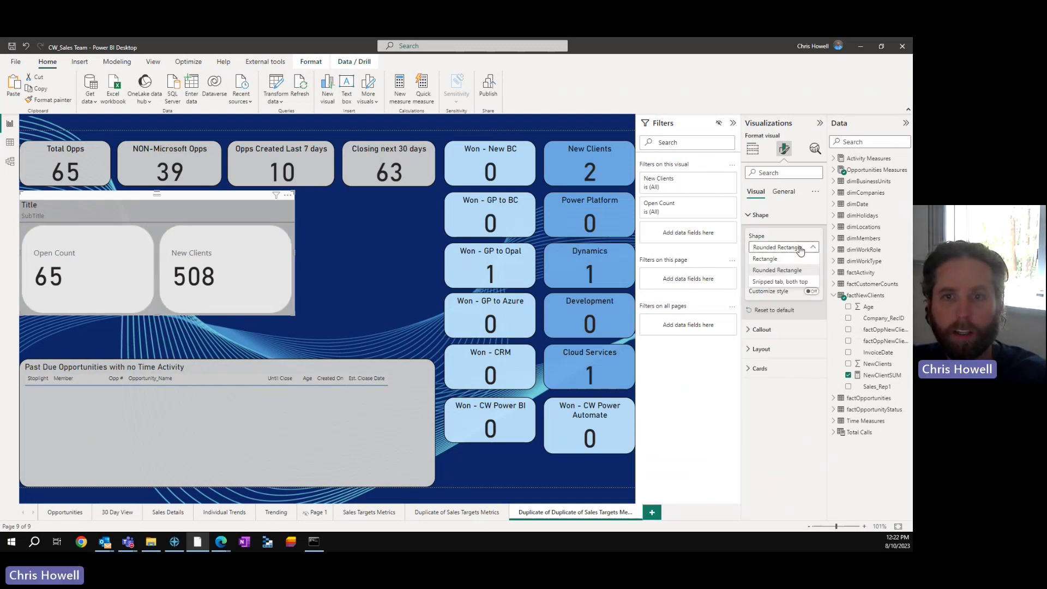
{"action": "left_click", "coordinate": [787, 284]}
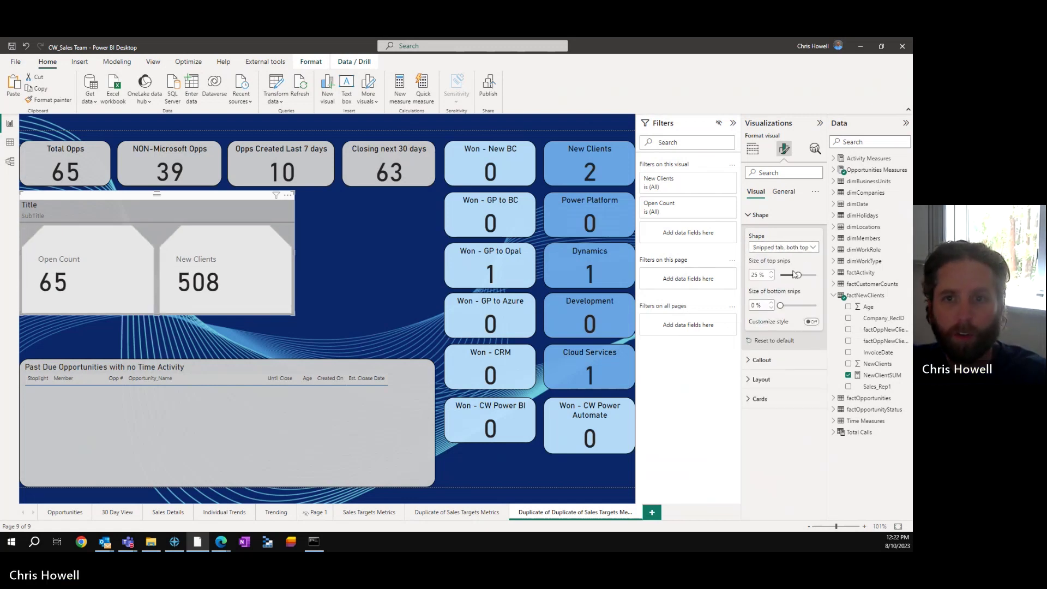
{"action": "left_click_drag", "start_coordinate": [780, 306], "coordinate": [801, 305]}
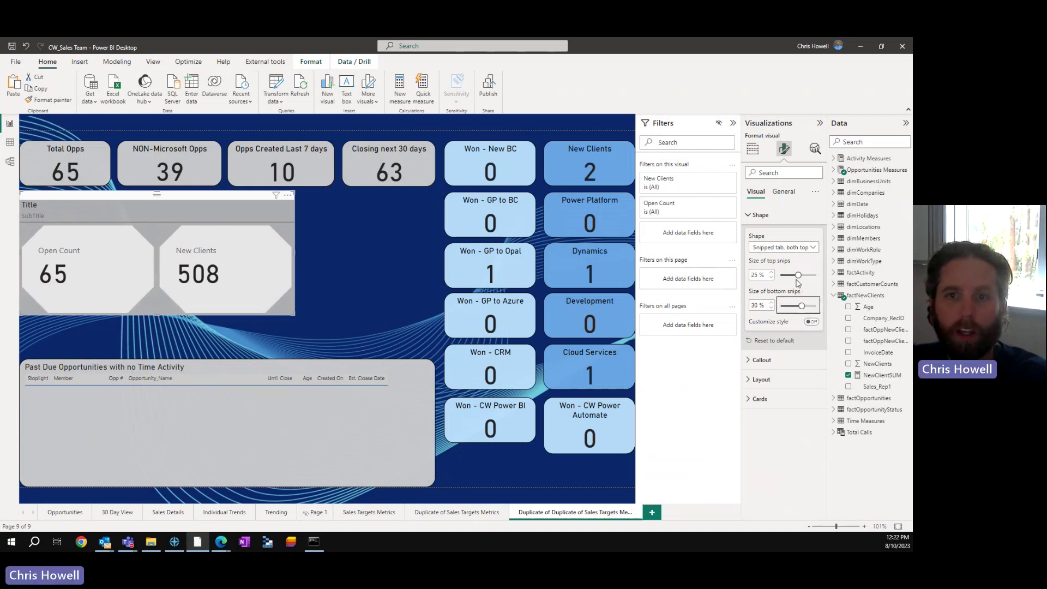
Step: Switch back to Rounded rectangle with custom style, rounding the top-left corner 21%
{"action": "left_click", "coordinate": [811, 248]}
{"action": "left_click", "coordinate": [788, 270]}
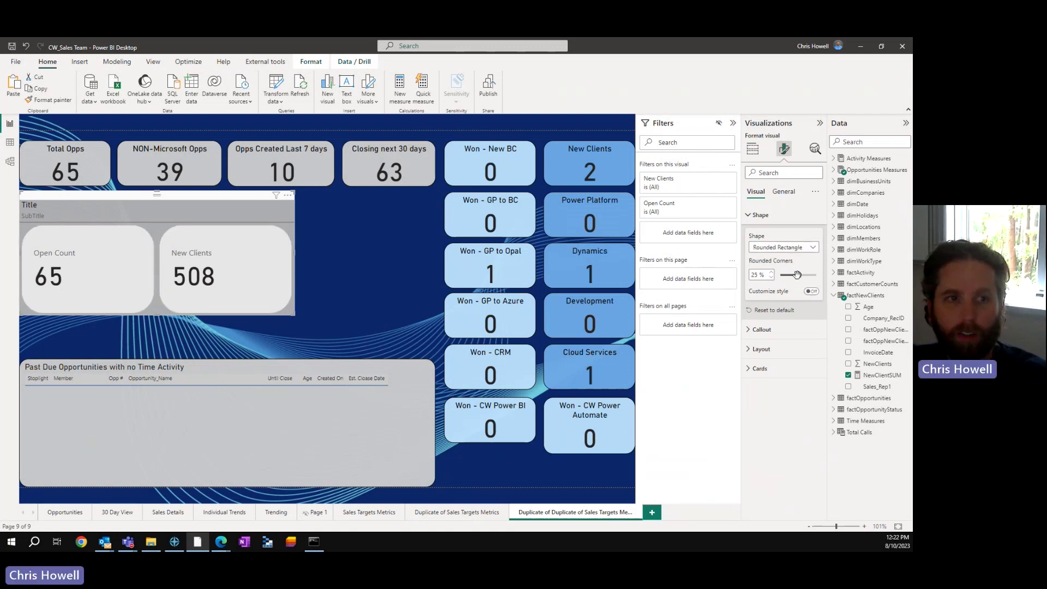
{"action": "left_click_drag", "start_coordinate": [798, 275], "coordinate": [781, 275]}
{"action": "left_click", "coordinate": [812, 291]}
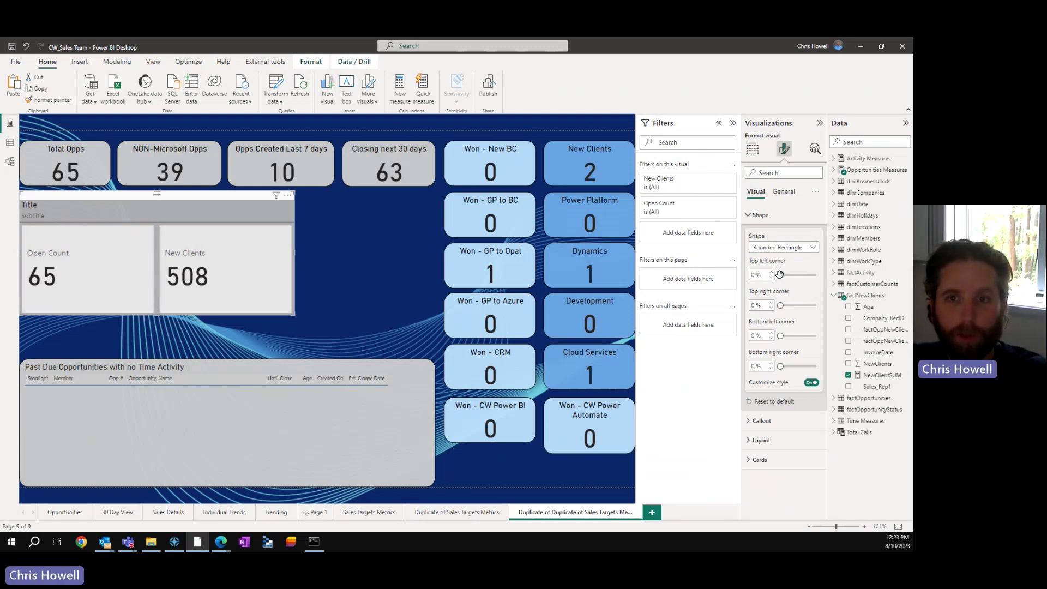
{"action": "left_click_drag", "start_coordinate": [780, 274], "coordinate": [796, 306]}
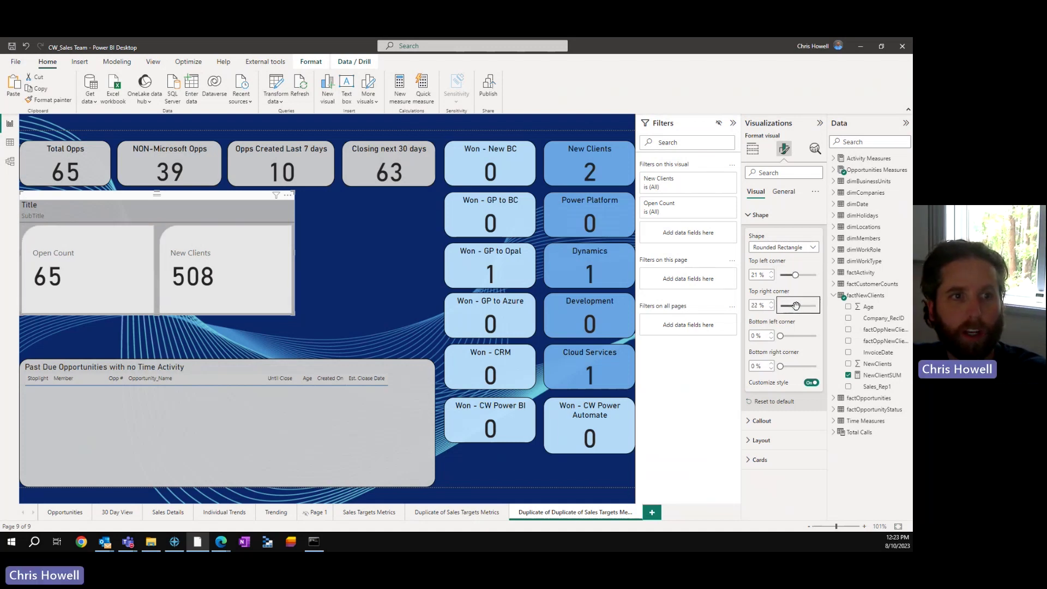
Step: Set the card layout orientation to Vertical
{"action": "left_click", "coordinate": [760, 216]}
{"action": "left_click", "coordinate": [756, 235]}
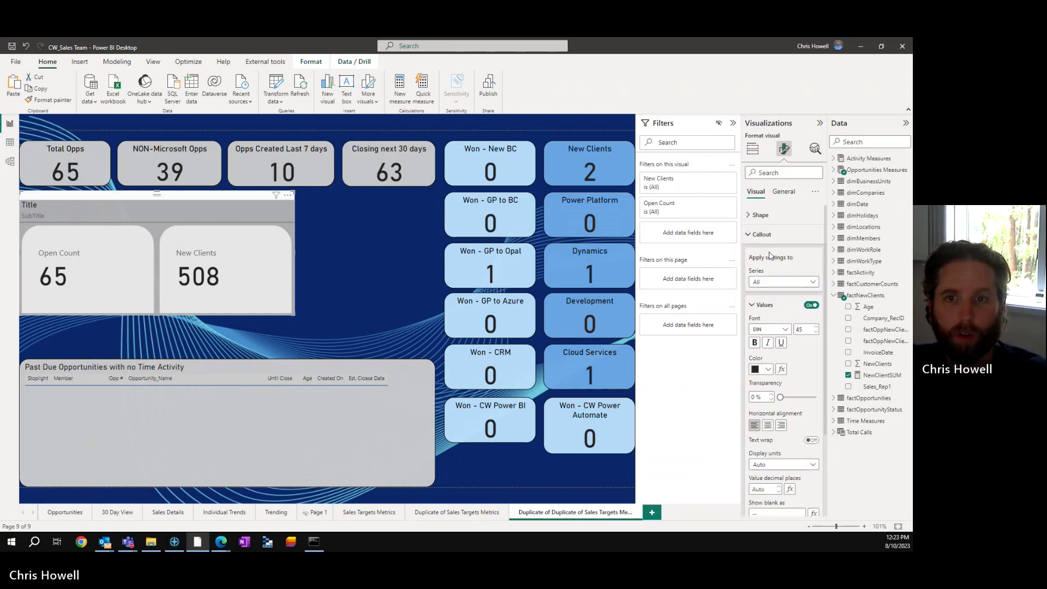
{"action": "left_click", "coordinate": [757, 235]}
{"action": "left_click", "coordinate": [757, 254]}
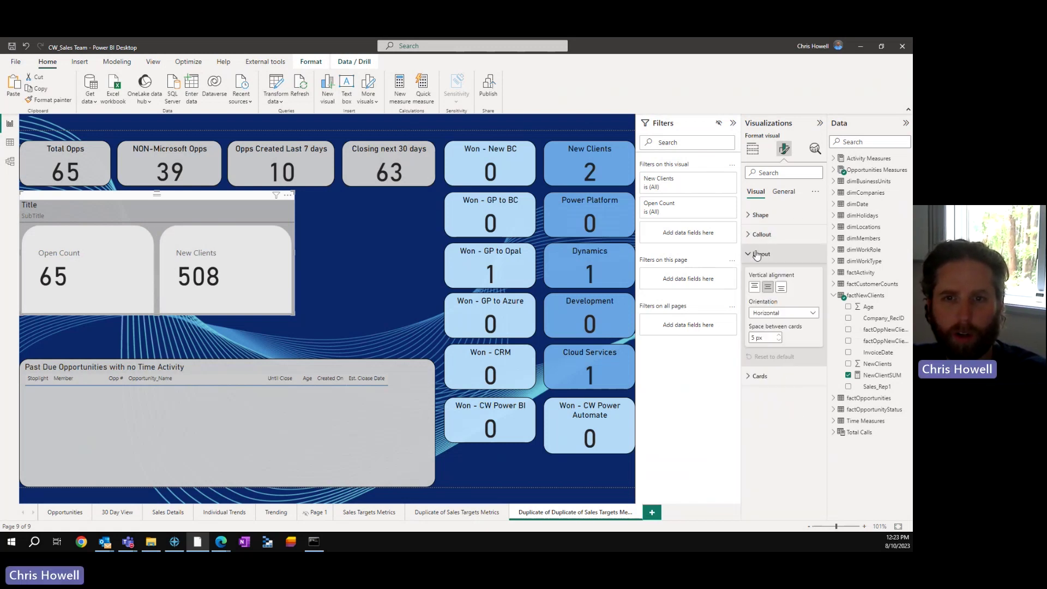
{"action": "left_click", "coordinate": [788, 315]}
{"action": "left_click", "coordinate": [773, 338]}
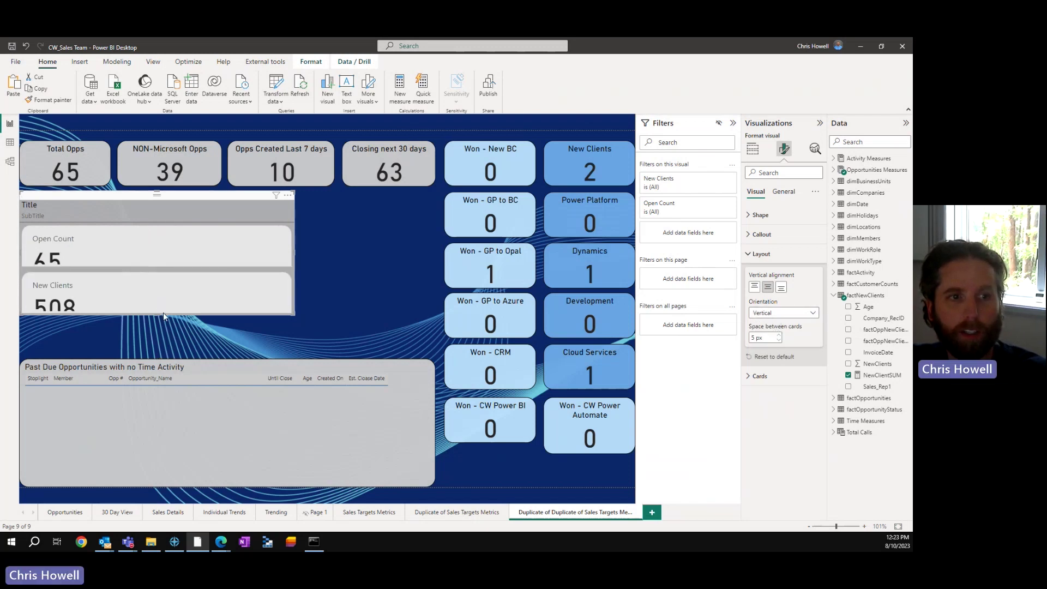
Step: Make the visual taller and narrower so both stacked tiles show fully
{"action": "left_click_drag", "start_coordinate": [157, 315], "coordinate": [156, 347]}
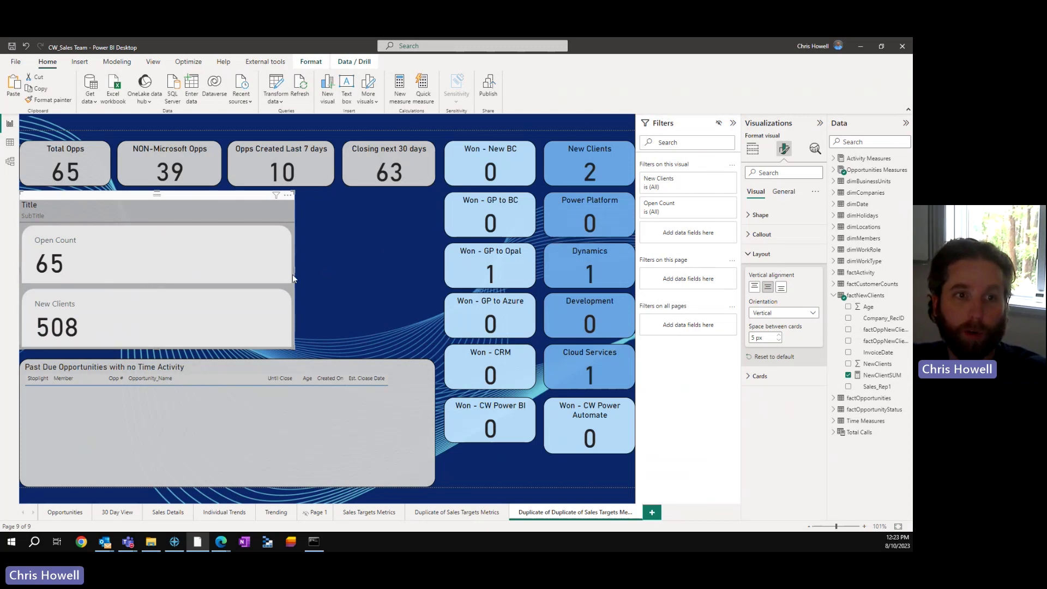
{"action": "left_click_drag", "start_coordinate": [294, 271], "coordinate": [141, 274]}
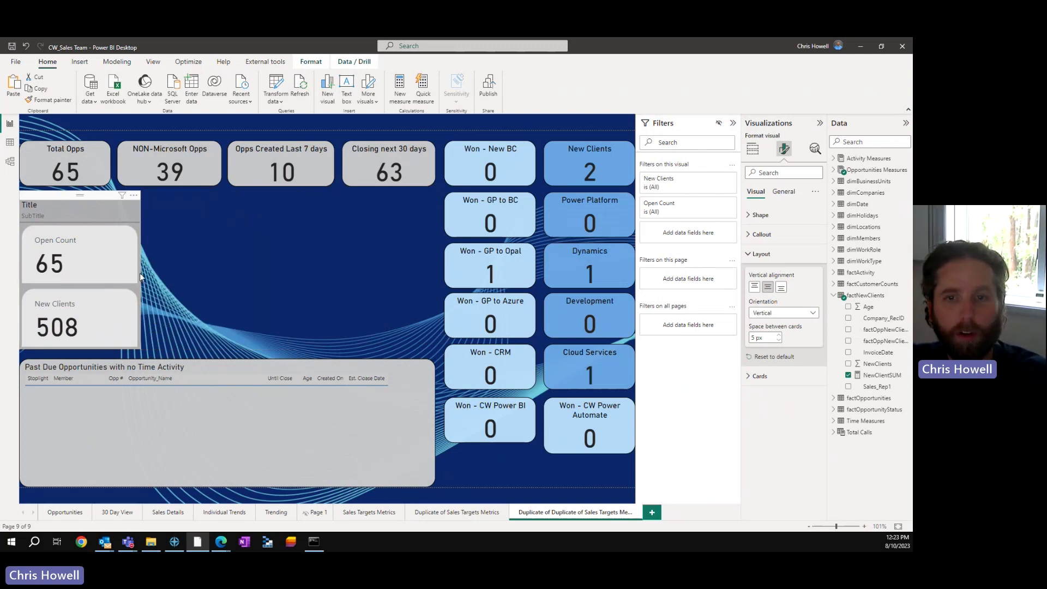
{"action": "left_click", "coordinate": [749, 254]}
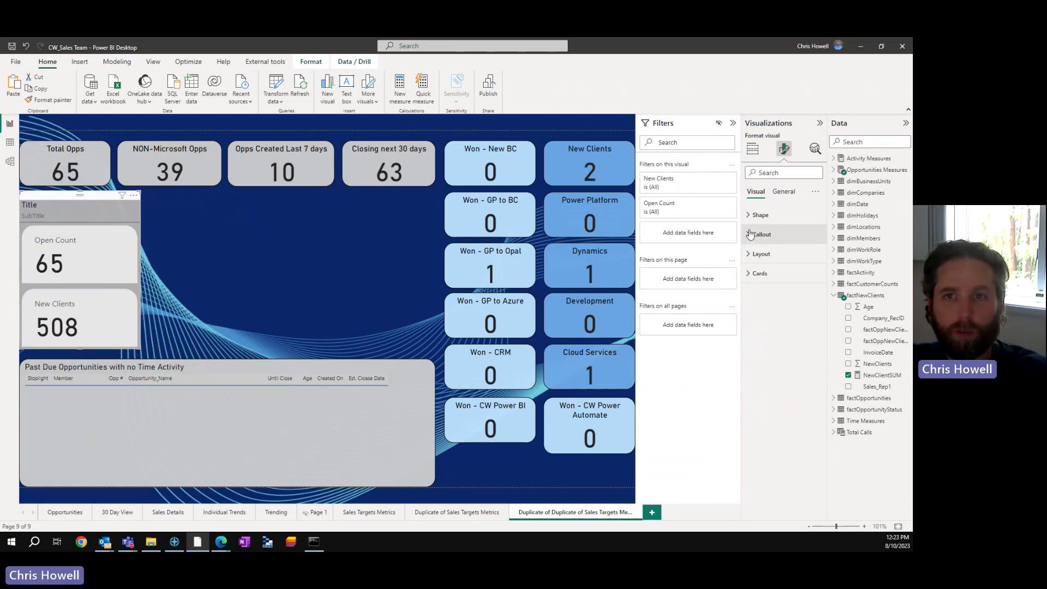
Step: Change the callout value font size from 45 to 35
{"action": "left_click", "coordinate": [751, 235]}
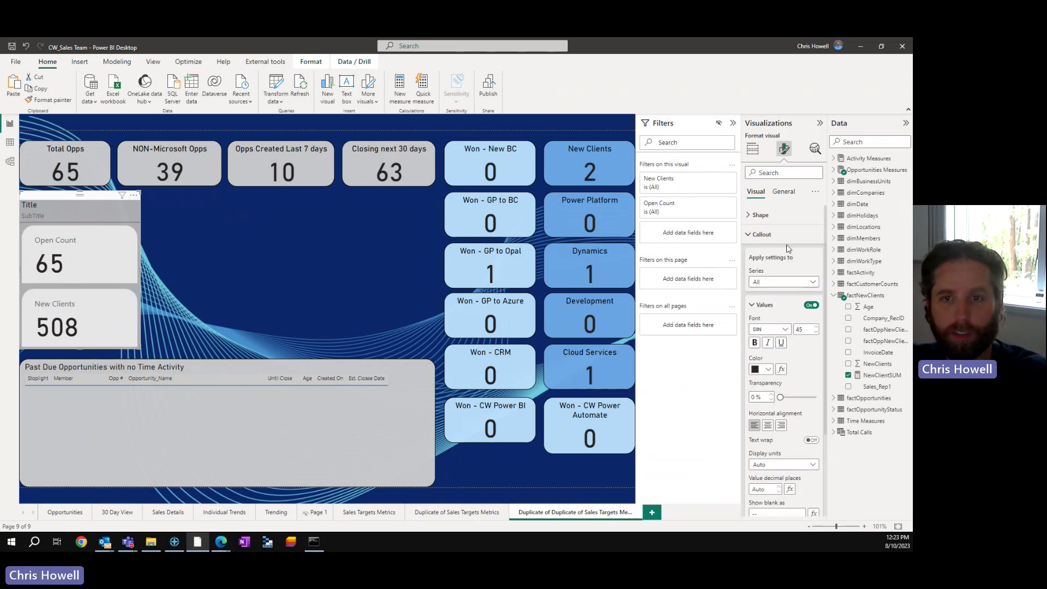
{"action": "double_click", "coordinate": [811, 328]}
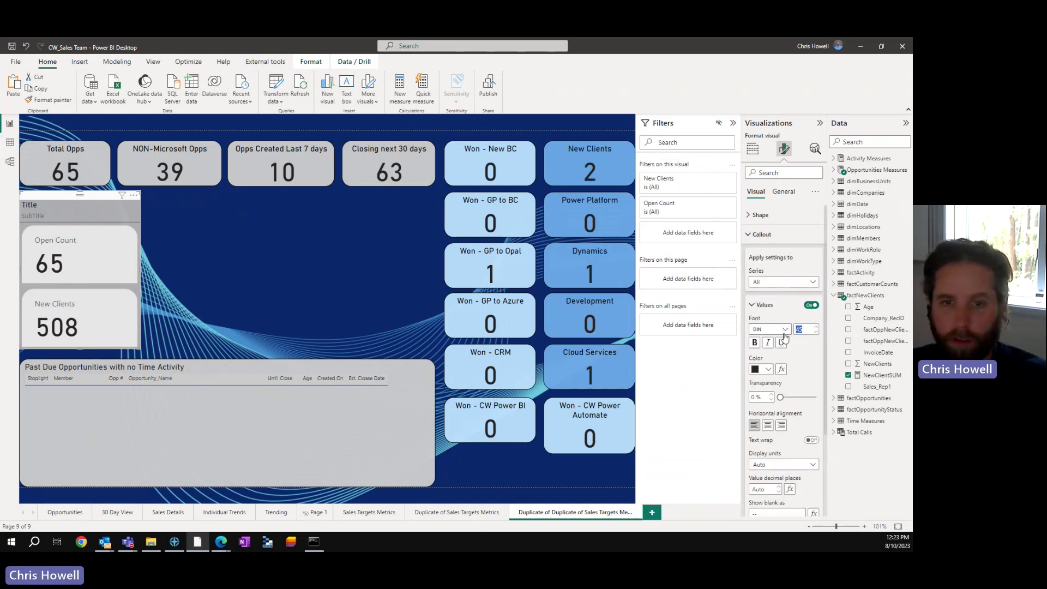
{"action": "type", "text": "35"}
{"action": "scroll", "coordinate": [803, 370], "scroll_direction": "down", "scroll_amount": 3}
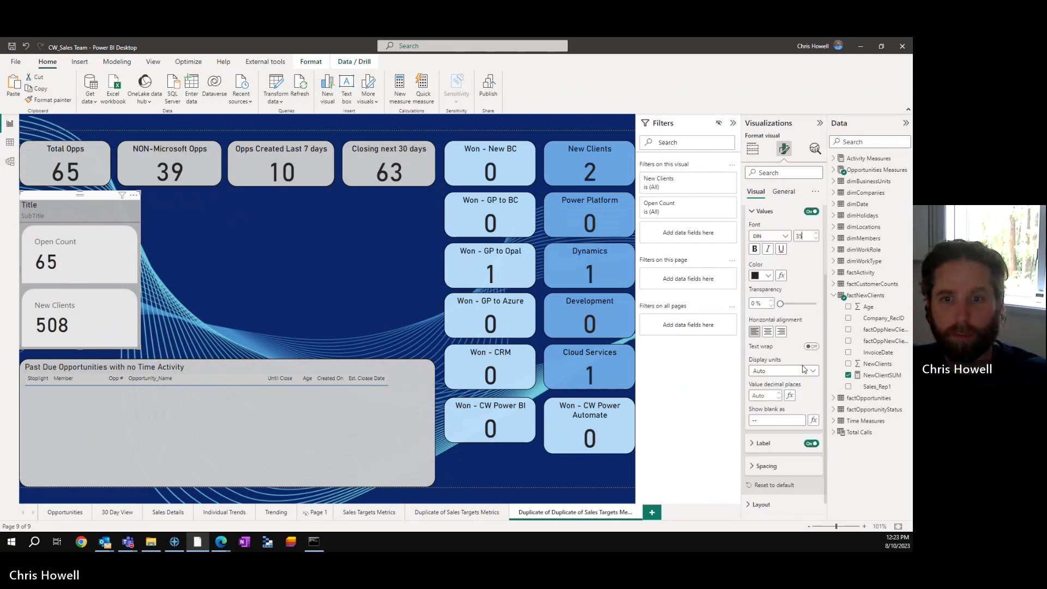
{"action": "left_click", "coordinate": [768, 425]}
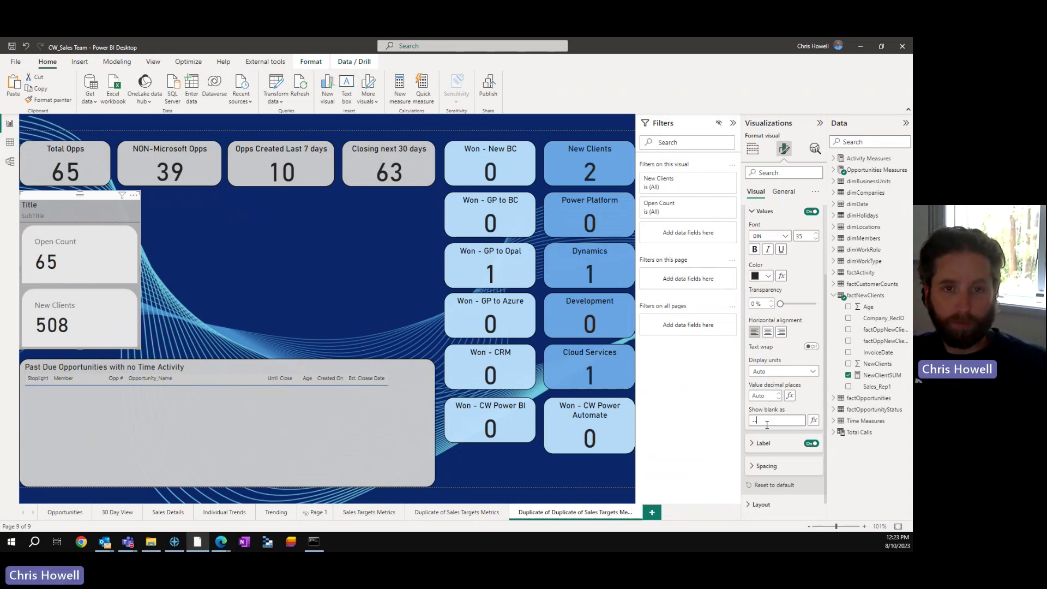
{"action": "left_click", "coordinate": [489, 166]}
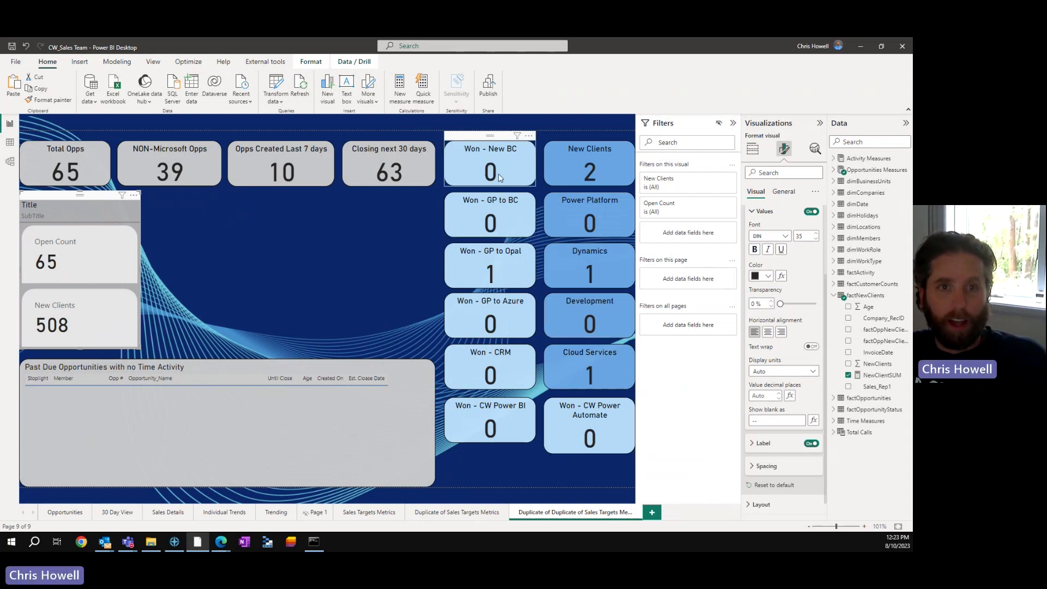
Step: Simplify the NewClientSUM measure to SUM(factNewClients[NewClients]), removing the CALCULATE/IF wrapper
{"action": "left_click", "coordinate": [883, 375]}
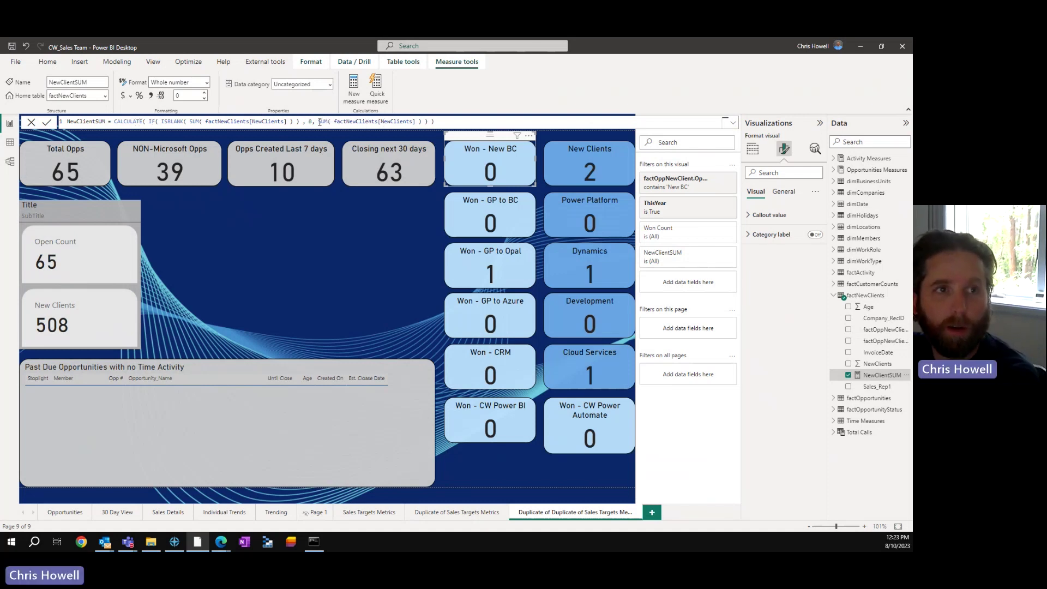
{"action": "left_click_drag", "start_coordinate": [316, 122], "coordinate": [117, 122]}
{"action": "key", "text": "BackSpace"}
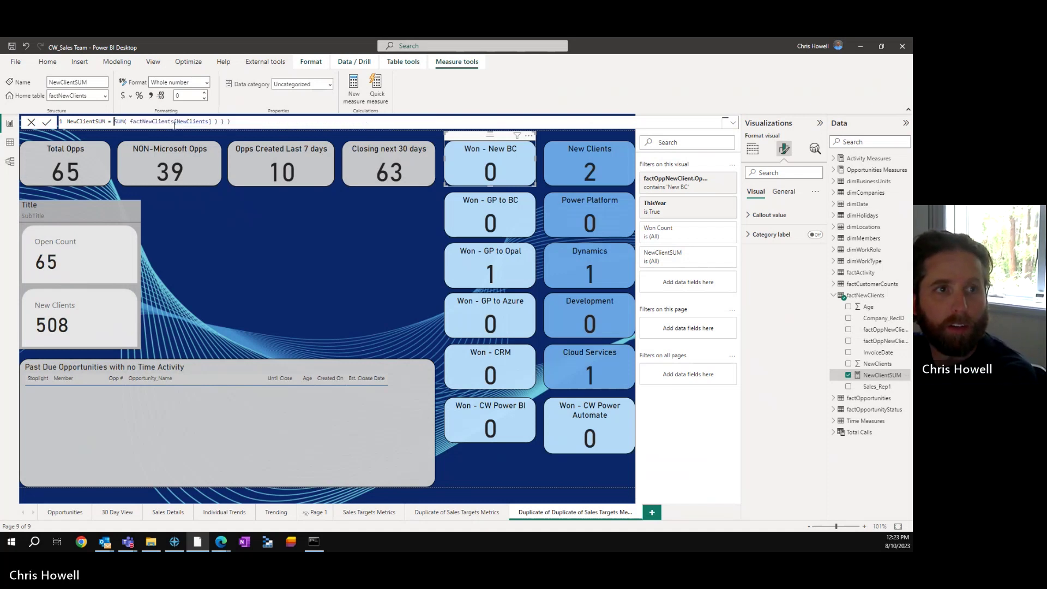
{"action": "key", "text": "BackSpace"}
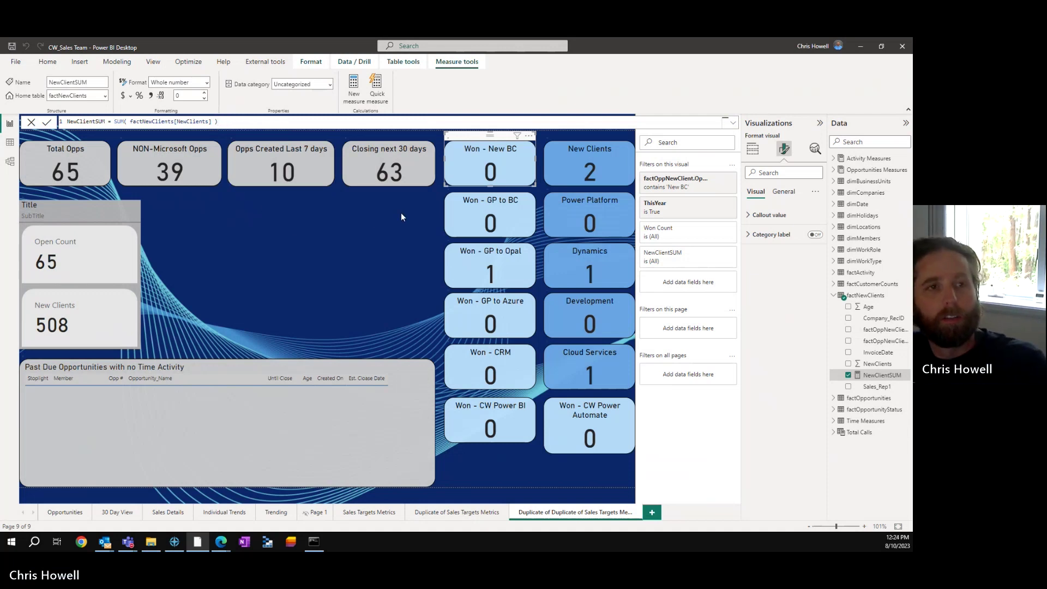
{"action": "key", "text": "Return"}
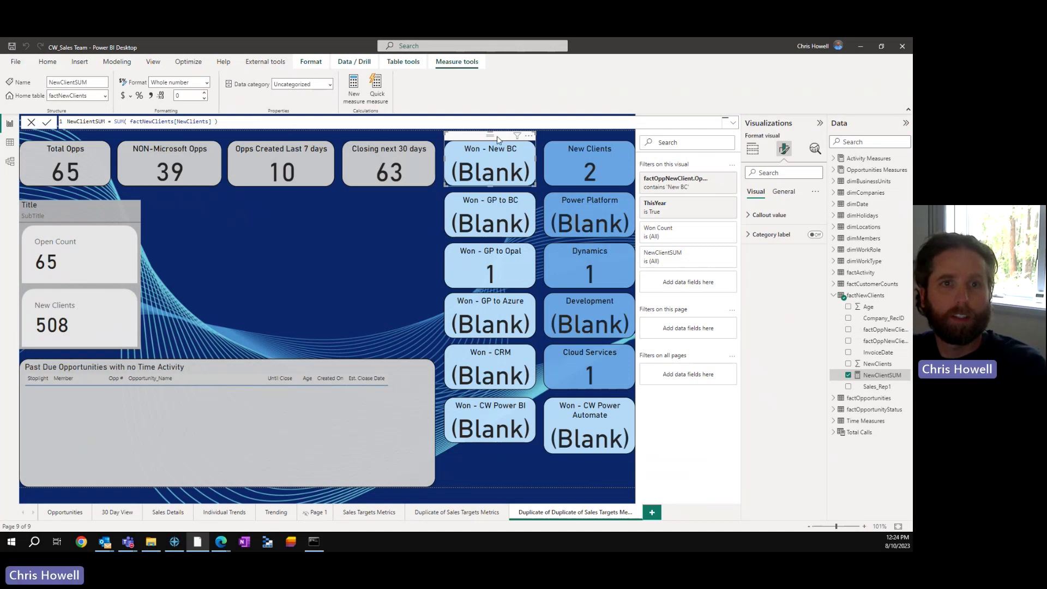
{"action": "left_click", "coordinate": [496, 136]}
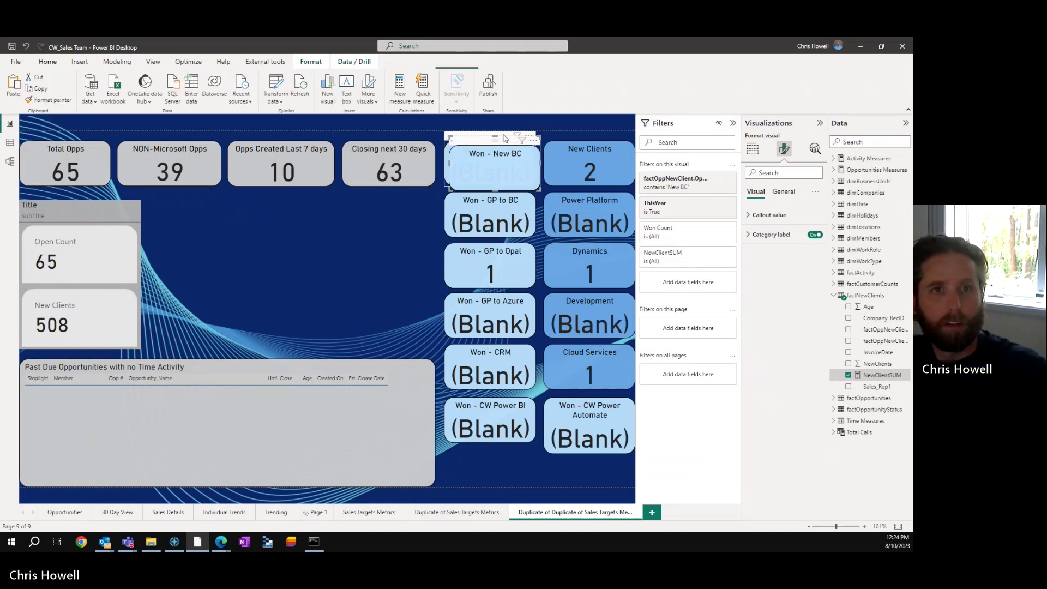
Step: Duplicate the Won - New BC card mid-canvas as an enlarged new-style card
{"action": "key", "text": "ctrl+c"}
{"action": "key", "text": "ctrl+v"}
{"action": "left_click_drag", "start_coordinate": [496, 136], "coordinate": [362, 207]}
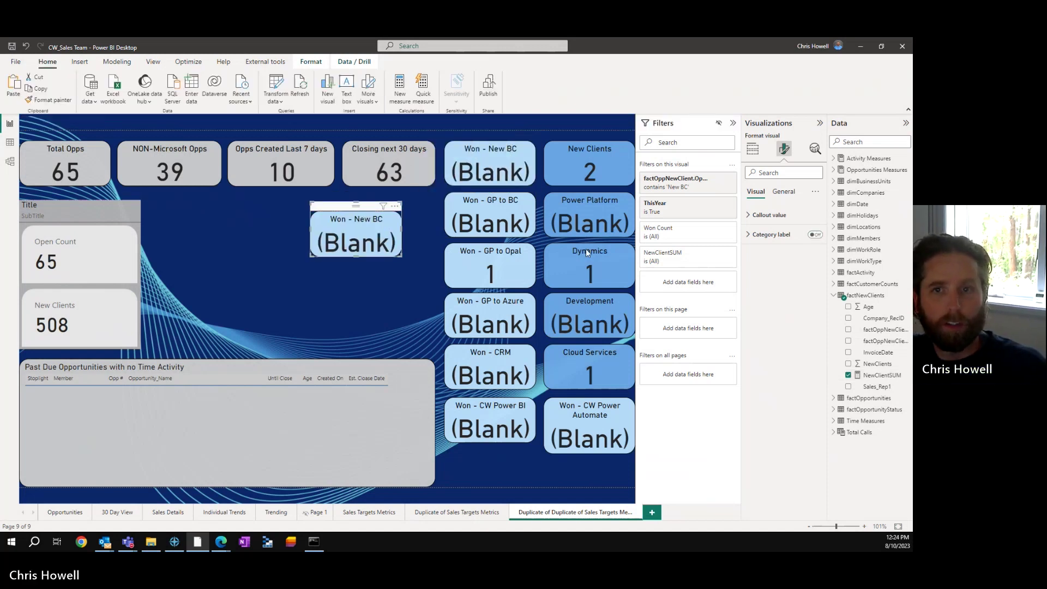
{"action": "left_click", "coordinate": [753, 149]}
{"action": "left_click", "coordinate": [752, 253]}
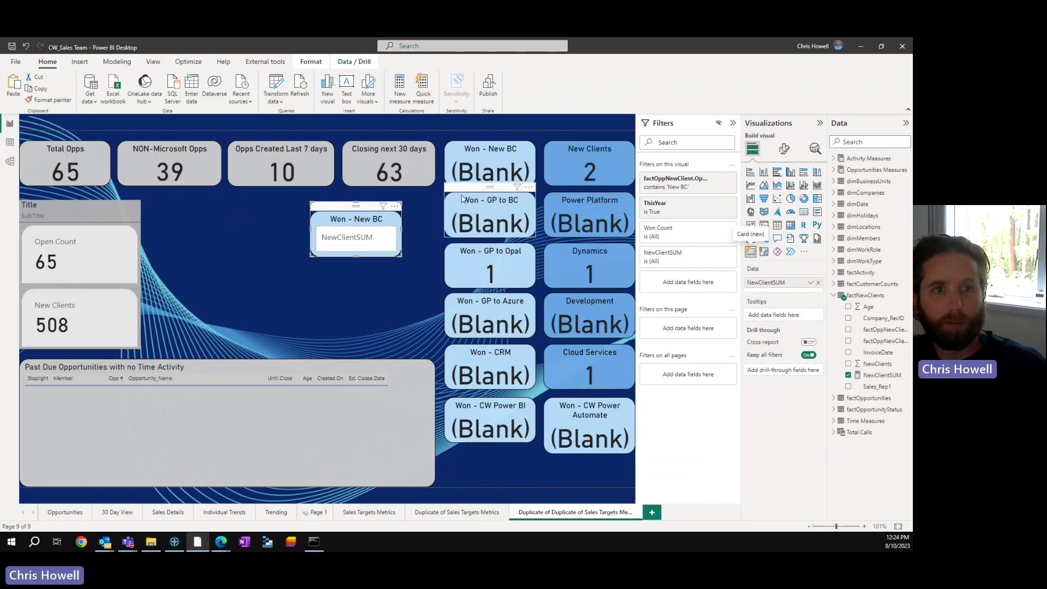
{"action": "left_click_drag", "start_coordinate": [400, 256], "coordinate": [426, 314]}
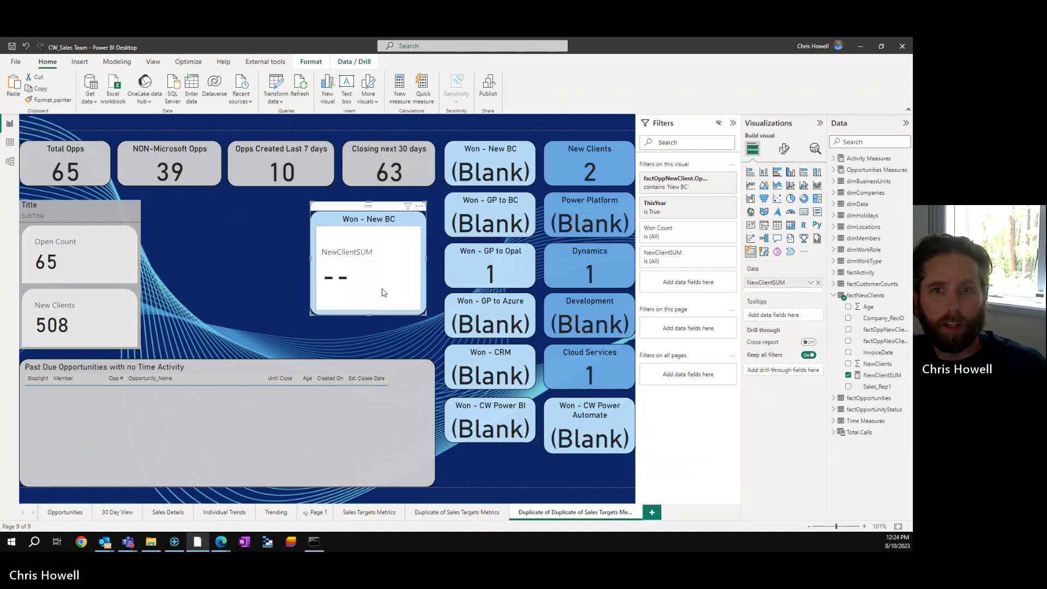
Step: Set the copy's blank values to show as 0, then delete the copy
{"action": "left_click", "coordinate": [783, 149]}
{"action": "left_click", "coordinate": [781, 302]}
{"action": "scroll", "coordinate": [796, 369], "scroll_direction": "down", "scroll_amount": 2}
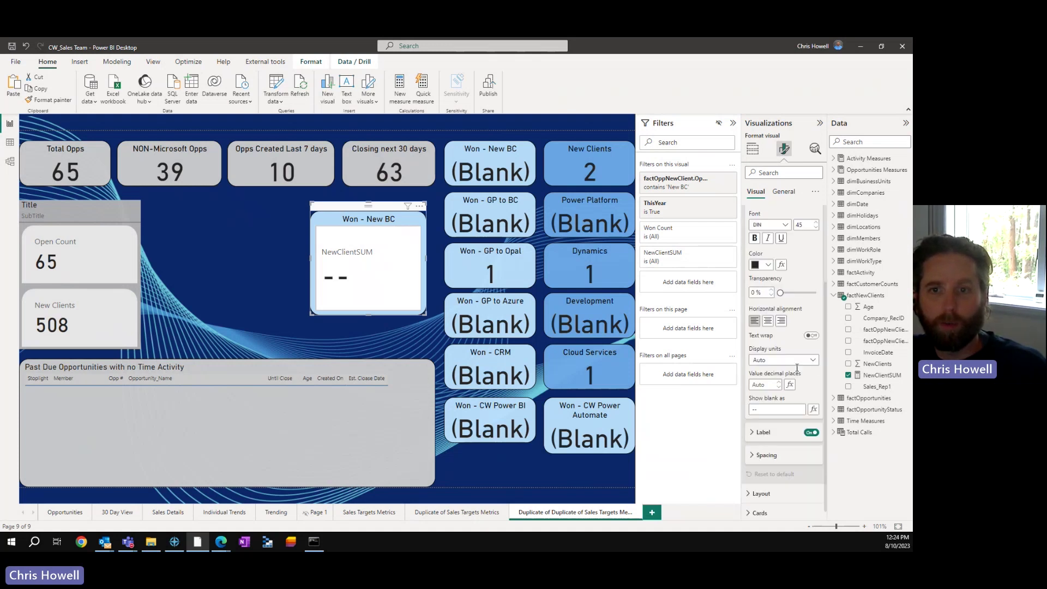
{"action": "scroll", "coordinate": [797, 368], "scroll_direction": "down", "scroll_amount": 1}
{"action": "left_click", "coordinate": [774, 403]}
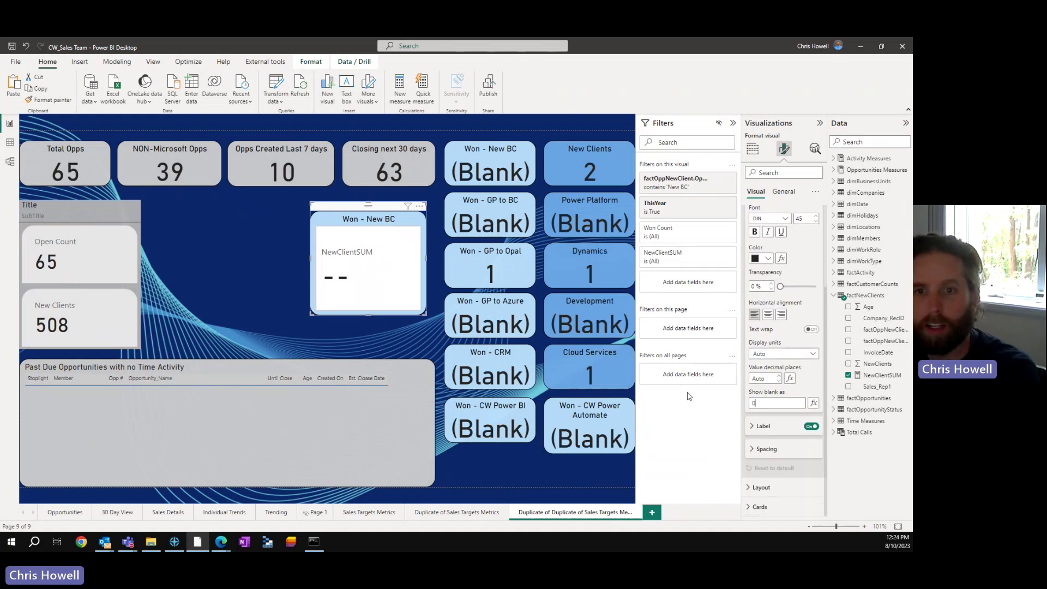
{"action": "left_click", "coordinate": [391, 337]}
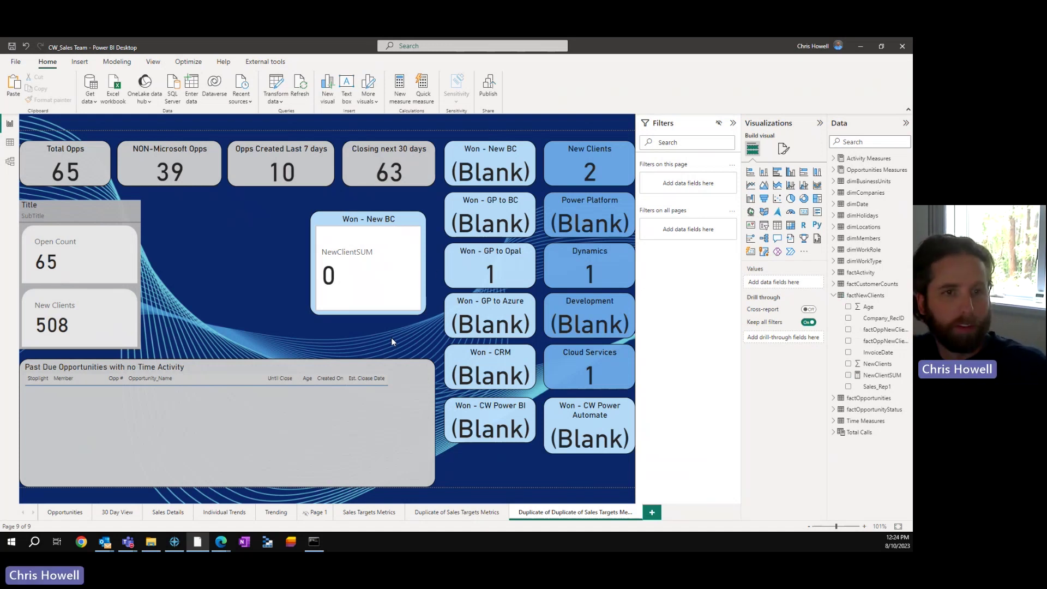
{"action": "left_click", "coordinate": [364, 256]}
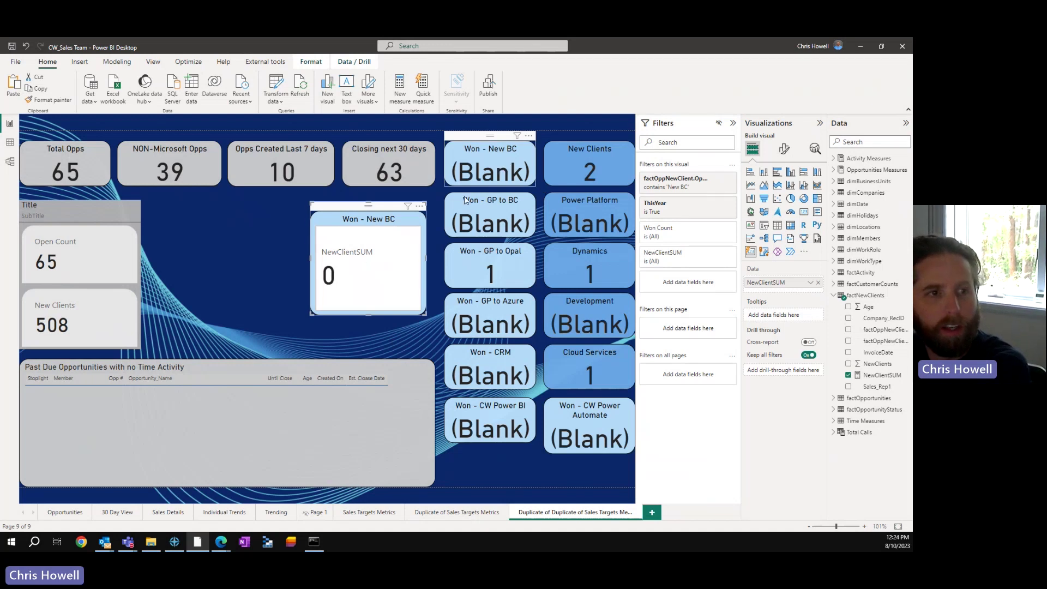
{"action": "key", "text": "Delete"}
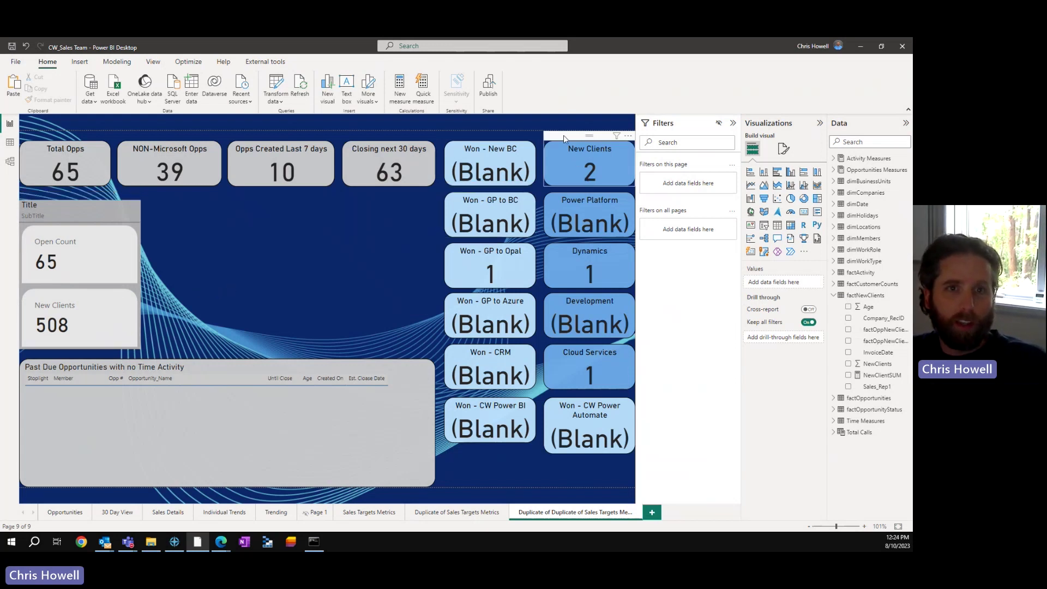
Step: Review the NewClientSUM formula and the Won - New BC card's extra options
{"action": "left_click", "coordinate": [482, 140]}
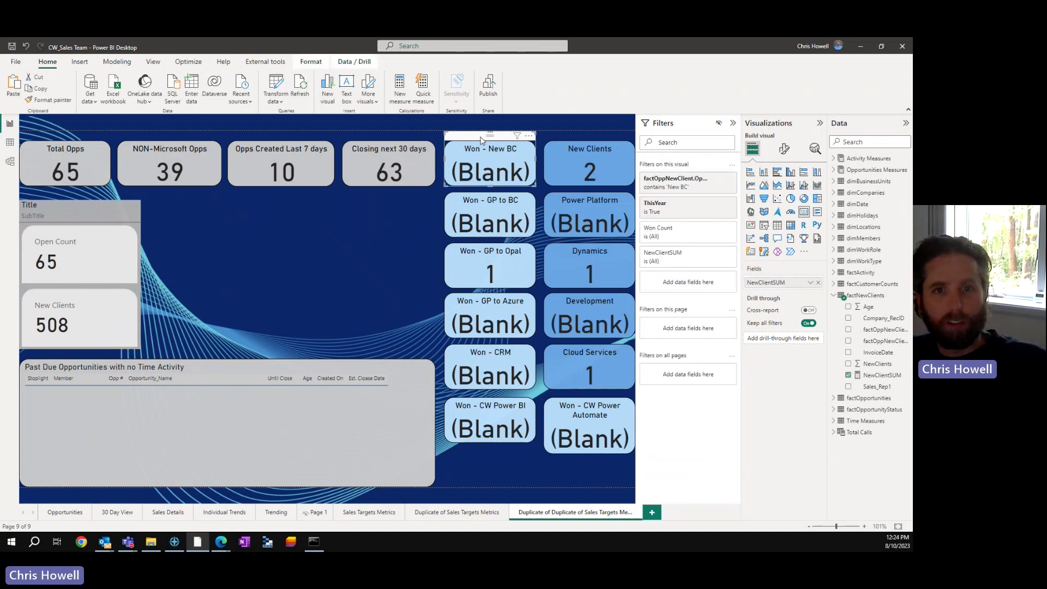
{"action": "left_click", "coordinate": [880, 375]}
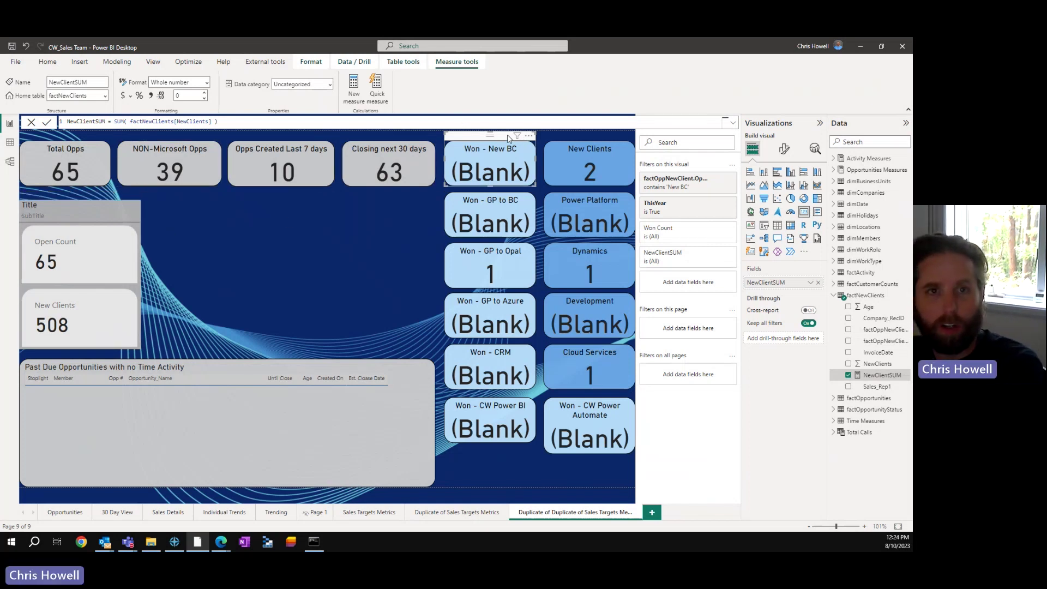
{"action": "left_click_drag", "start_coordinate": [523, 141], "coordinate": [534, 141]}
{"action": "left_click", "coordinate": [533, 141]}
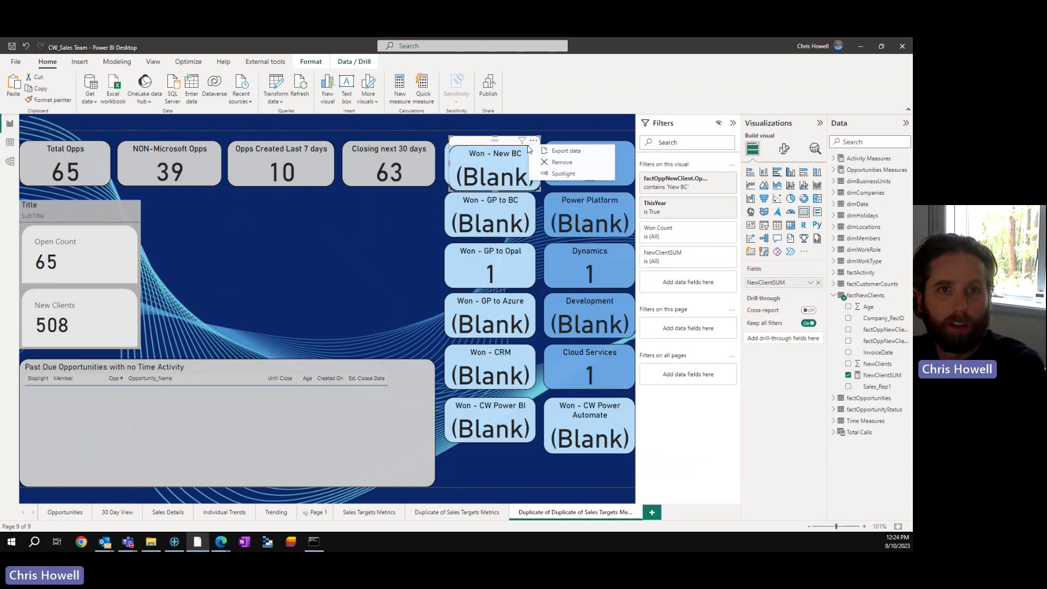
Step: Copy and paste the New Clients card
{"action": "left_click", "coordinate": [591, 141]}
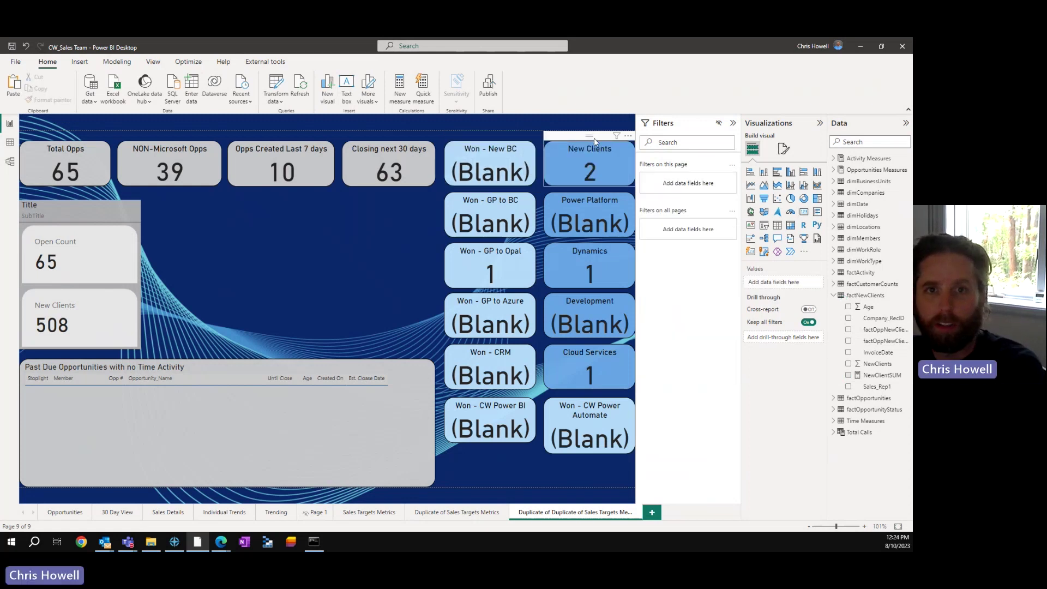
{"action": "key", "text": "ctrl+c"}
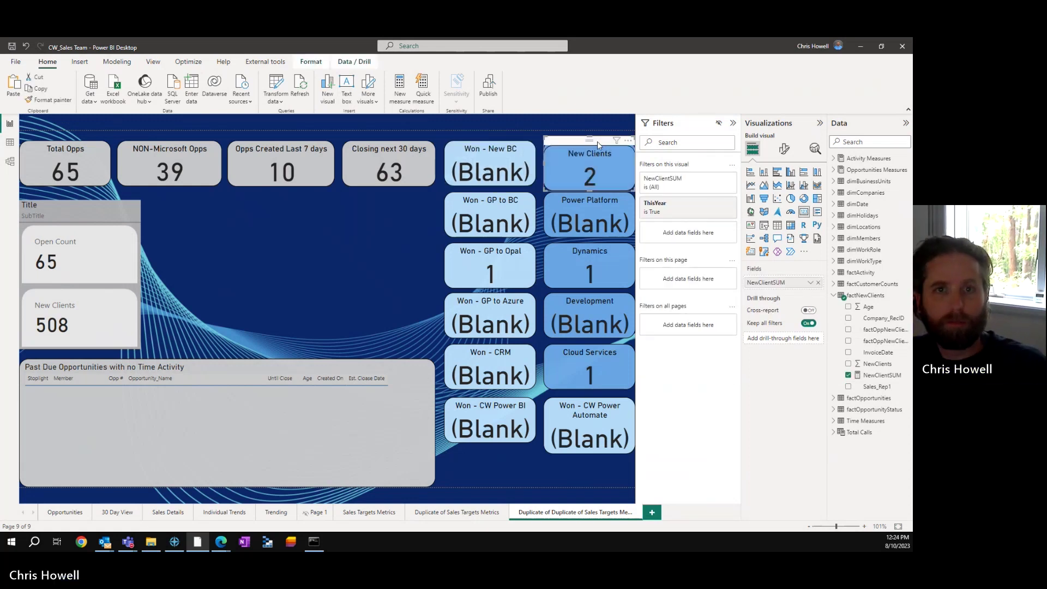
{"action": "key", "text": "ctrl+v"}
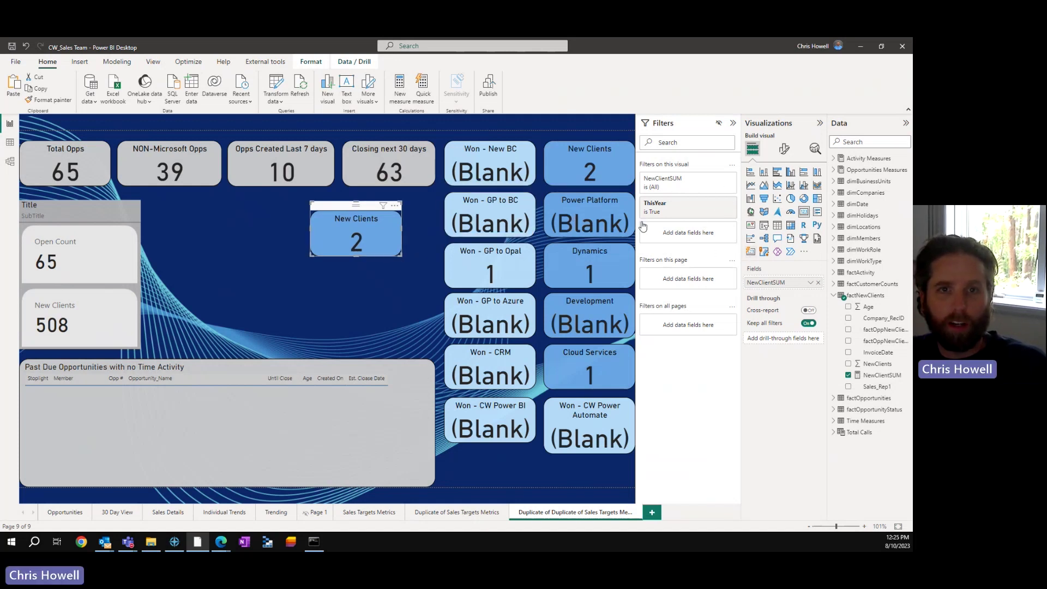
Step: Convert the copied card to Card (new) showing NewClientSUM and make it much taller
{"action": "left_click", "coordinate": [591, 200]}
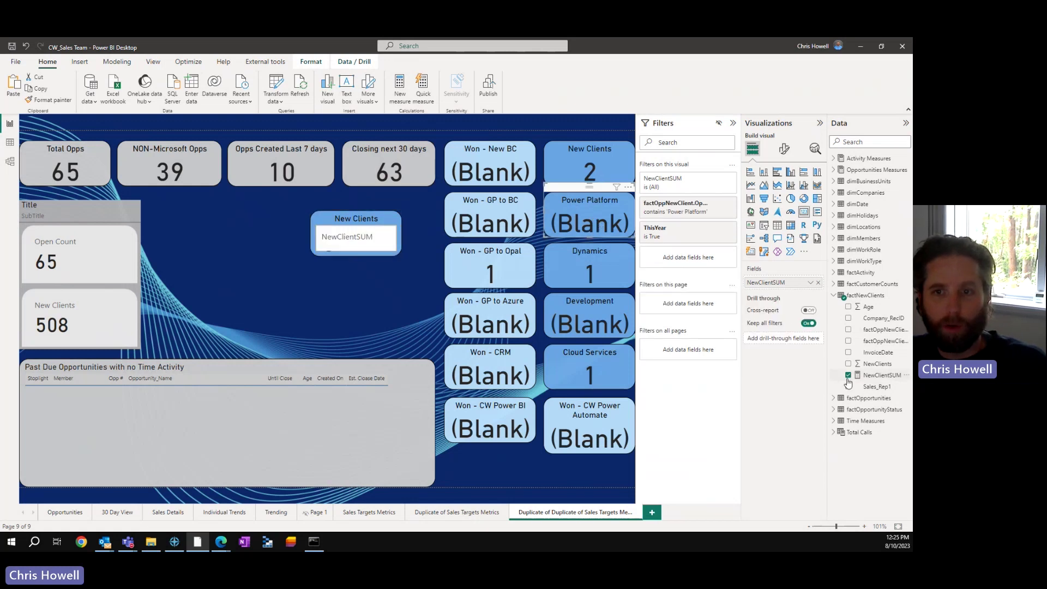
{"action": "left_click_drag", "start_coordinate": [878, 376], "coordinate": [777, 288]}
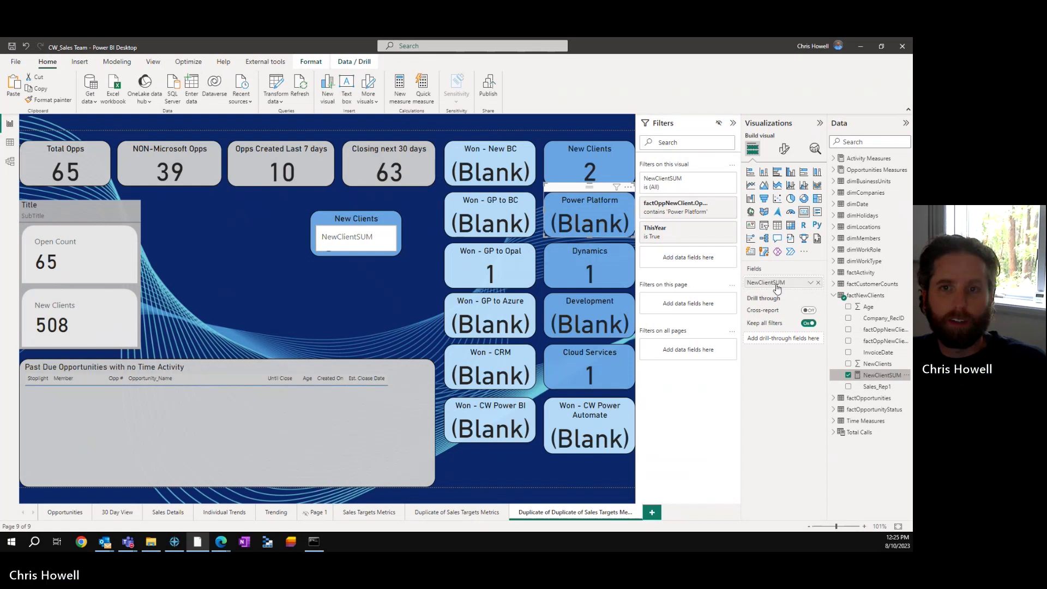
{"action": "left_click", "coordinate": [354, 256]}
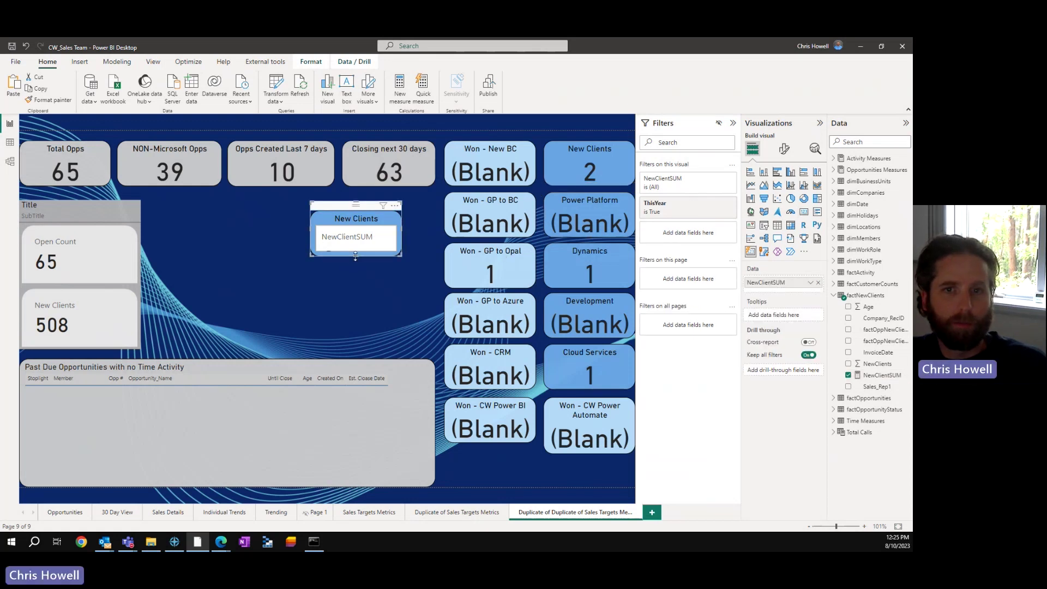
{"action": "left_click_drag", "start_coordinate": [354, 255], "coordinate": [354, 348]}
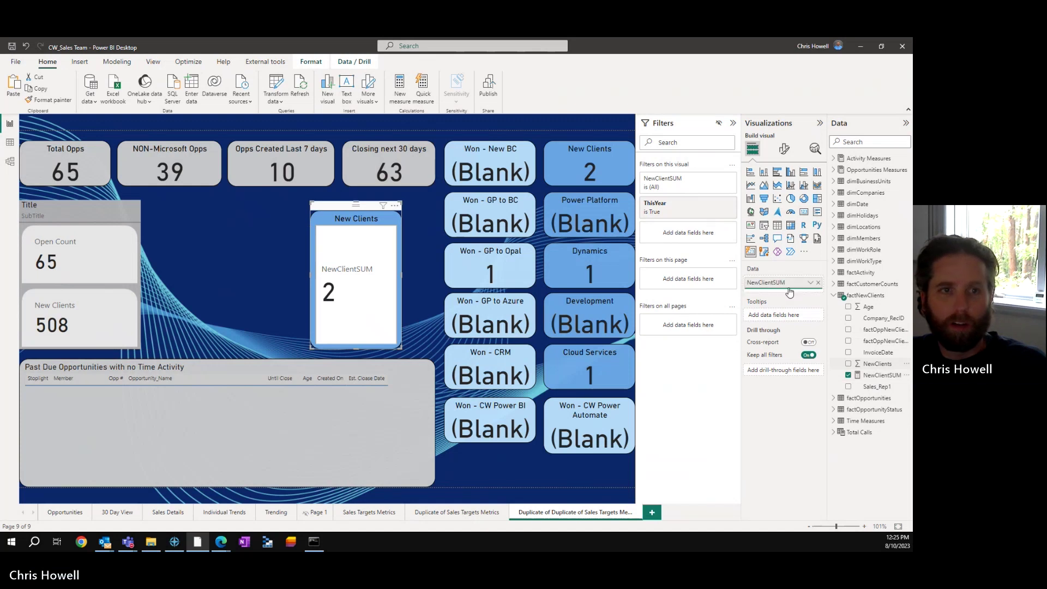
Step: Add NewClientSUM as a second tile, widen the card leftward, and switch to the blog article
{"action": "left_click_drag", "start_coordinate": [881, 375], "coordinate": [789, 295]}
{"action": "left_click_drag", "start_coordinate": [309, 274], "coordinate": [213, 286]}
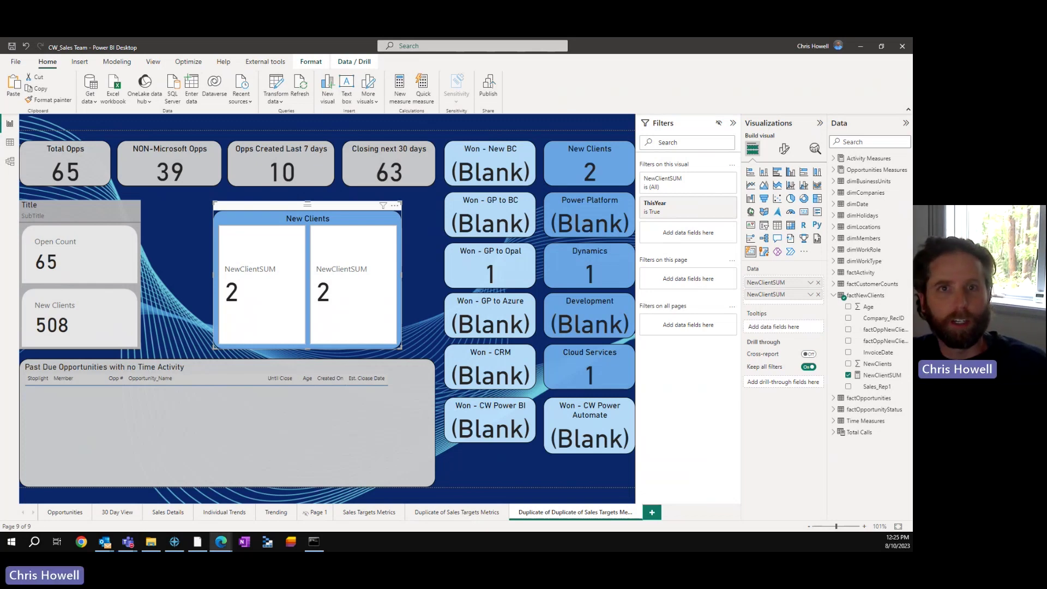
{"action": "key", "text": "alt+Tab"}
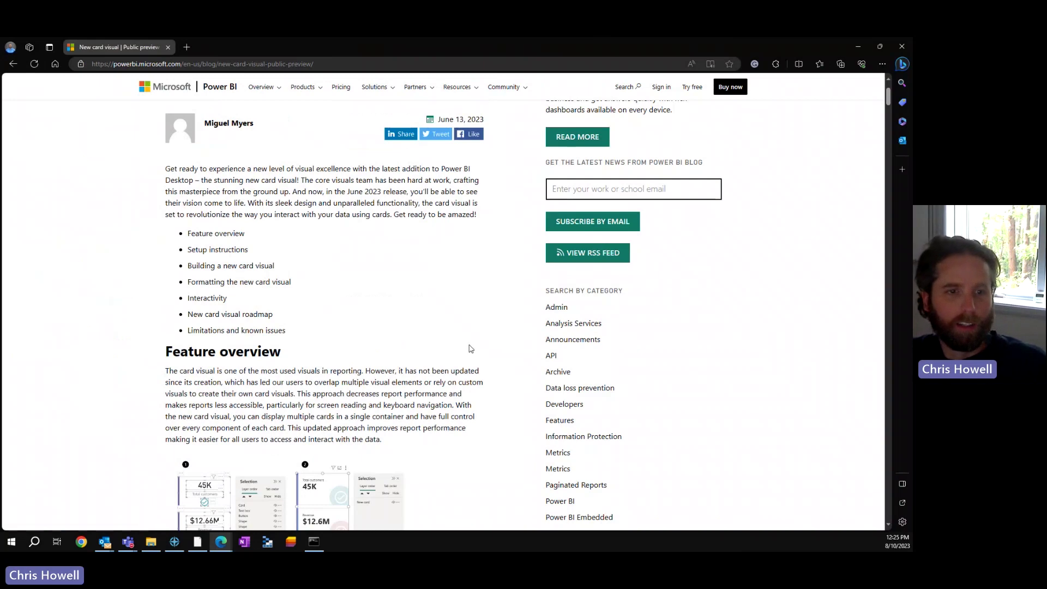
Step: Scroll through the 'New card visual' blog post down to the roadmap section
{"action": "scroll", "coordinate": [472, 322], "scroll_direction": "down", "scroll_amount": 7}
{"action": "scroll", "coordinate": [480, 340], "scroll_direction": "down", "scroll_amount": 10}
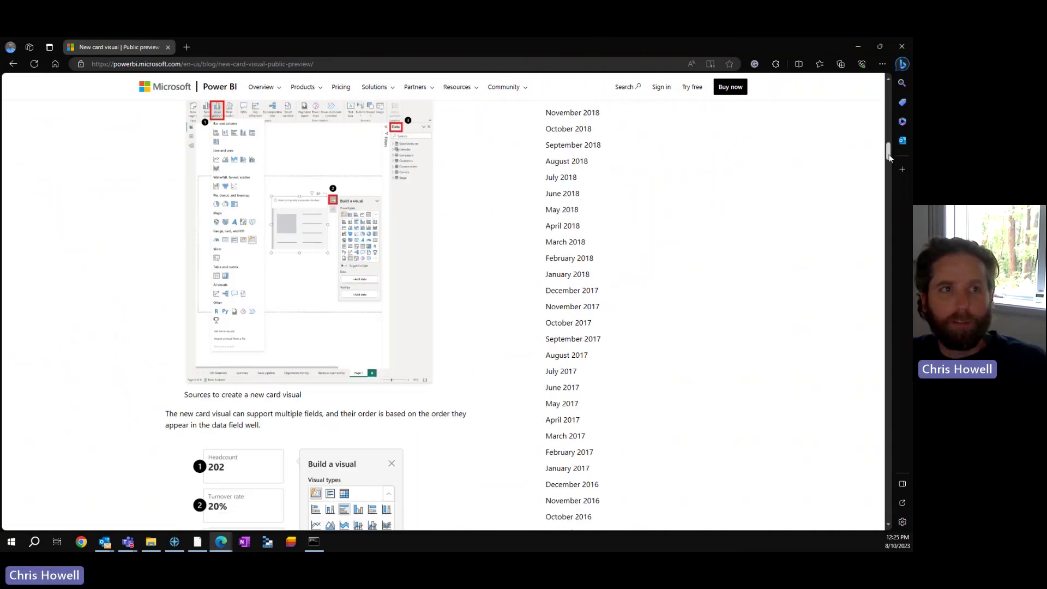
{"action": "key", "text": "Home"}
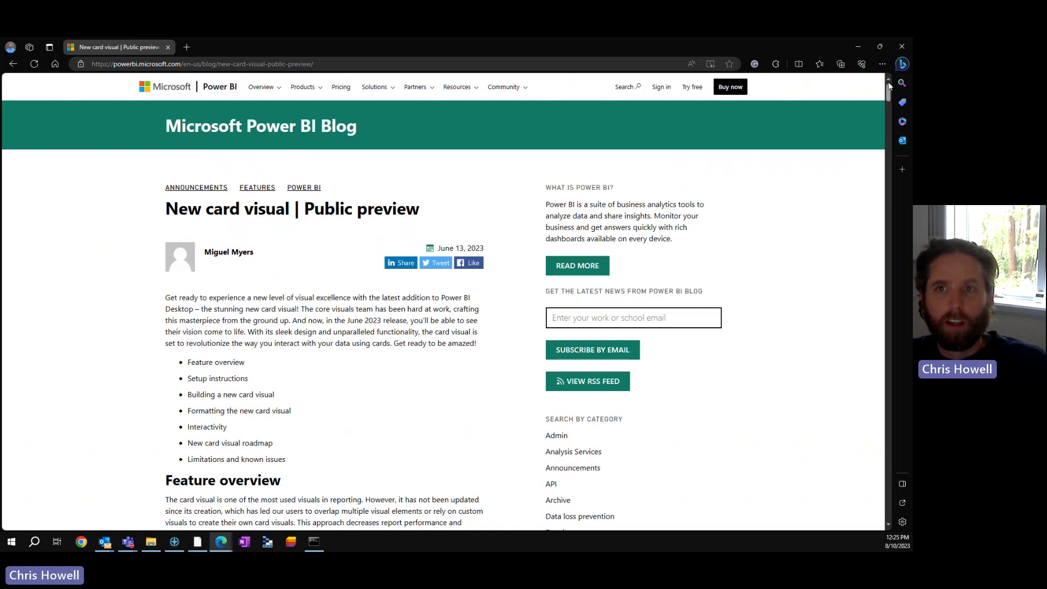
{"action": "left_click_drag", "start_coordinate": [888, 92], "coordinate": [896, 270]}
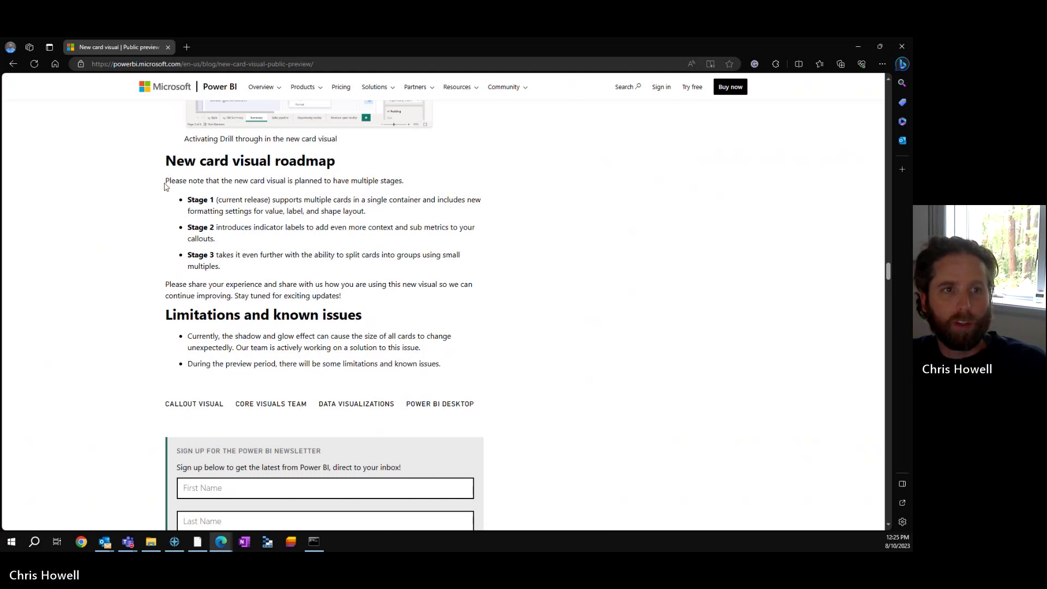
Step: Read the roadmap stages and the Stage 1 description, then minimize Edge
{"action": "left_click_drag", "start_coordinate": [166, 182], "coordinate": [397, 269]}
{"action": "left_click", "coordinate": [397, 271]}
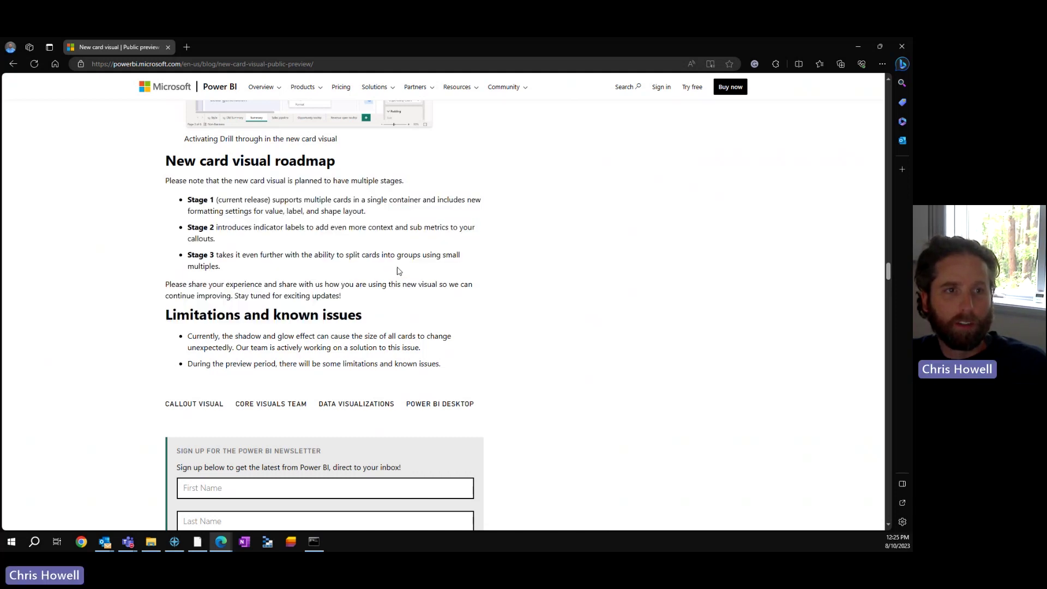
{"action": "left_click_drag", "start_coordinate": [400, 217], "coordinate": [233, 194]}
{"action": "left_click", "coordinate": [386, 215]}
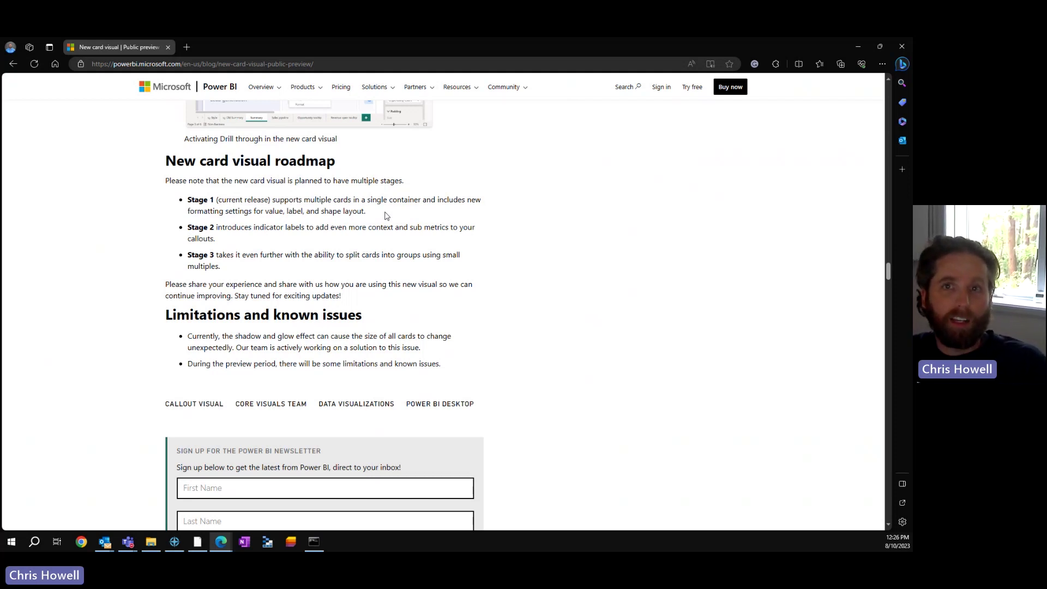
{"action": "left_click", "coordinate": [857, 47]}
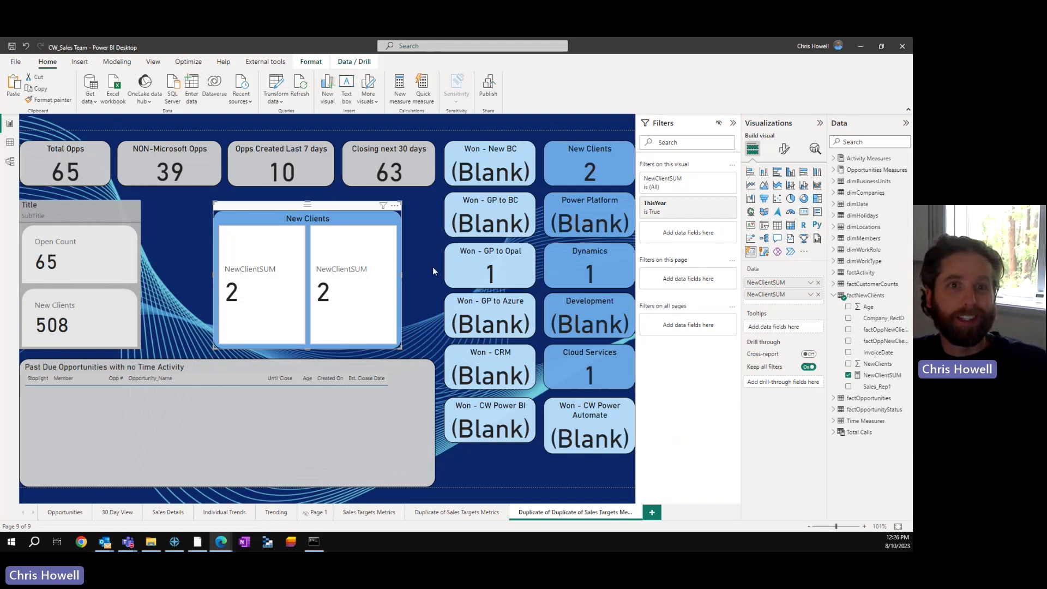
{"action": "left_click", "coordinate": [510, 175]}
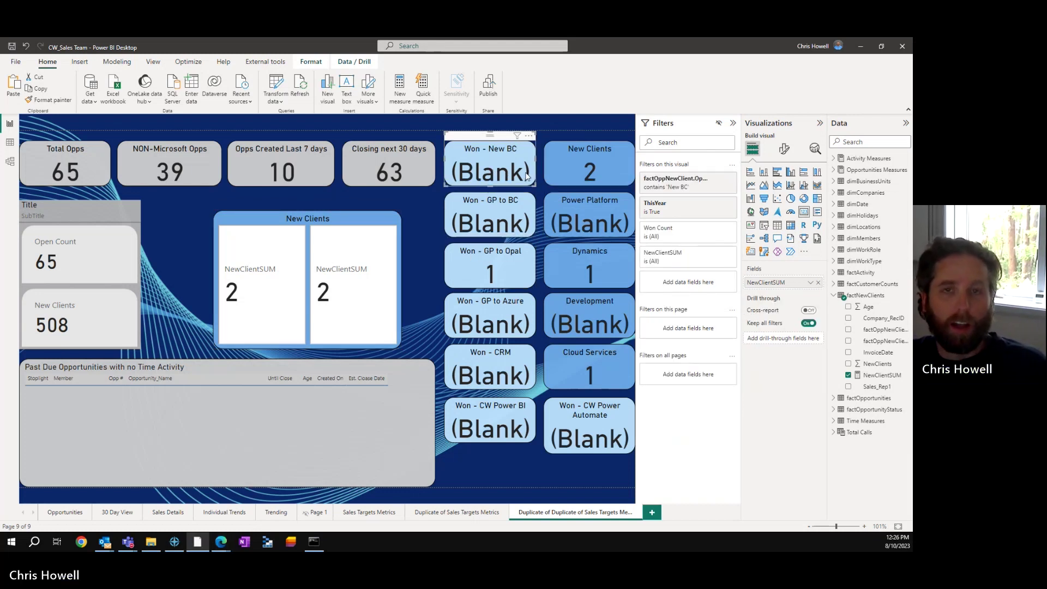
{"action": "left_click", "coordinate": [426, 222]}
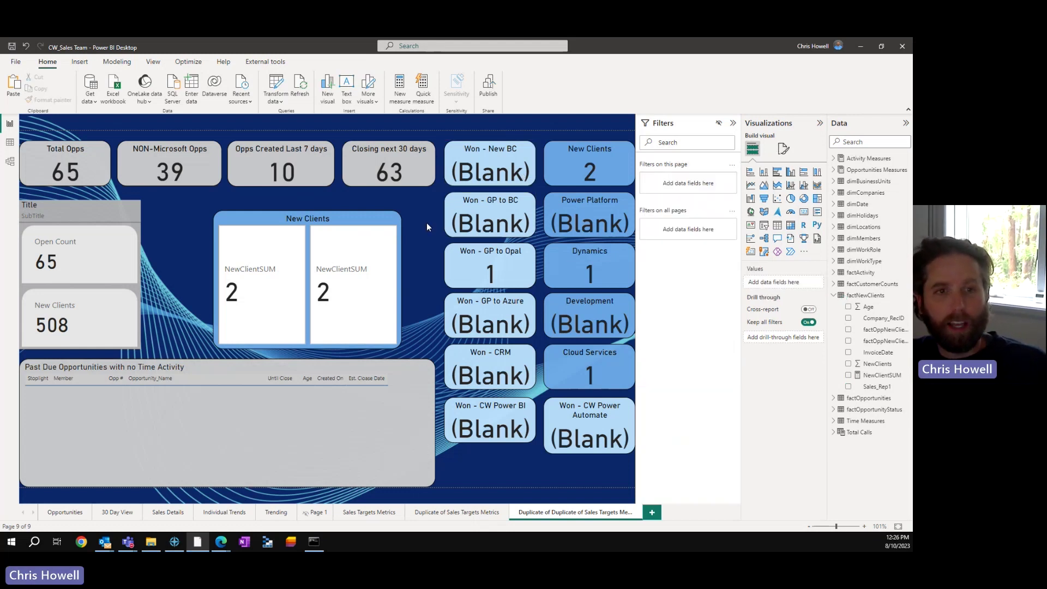